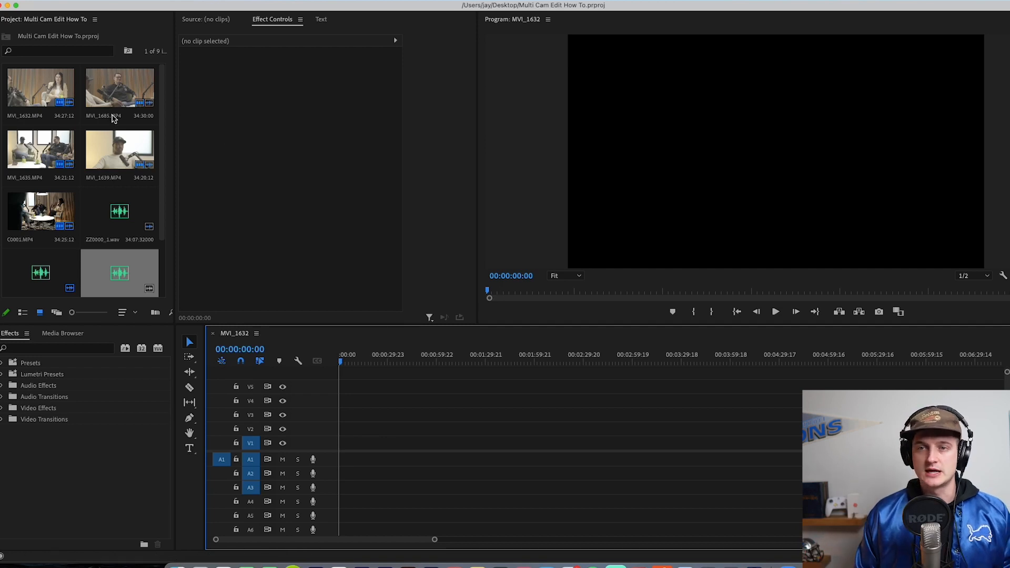
pyautogui.click(65, 85)
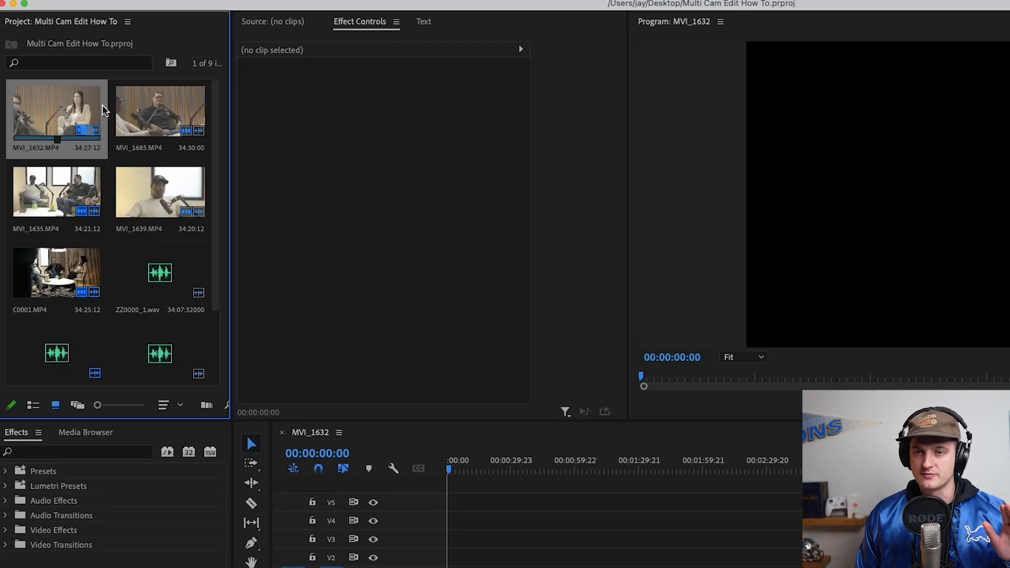
pyautogui.click(122, 104)
pyautogui.click(42, 179)
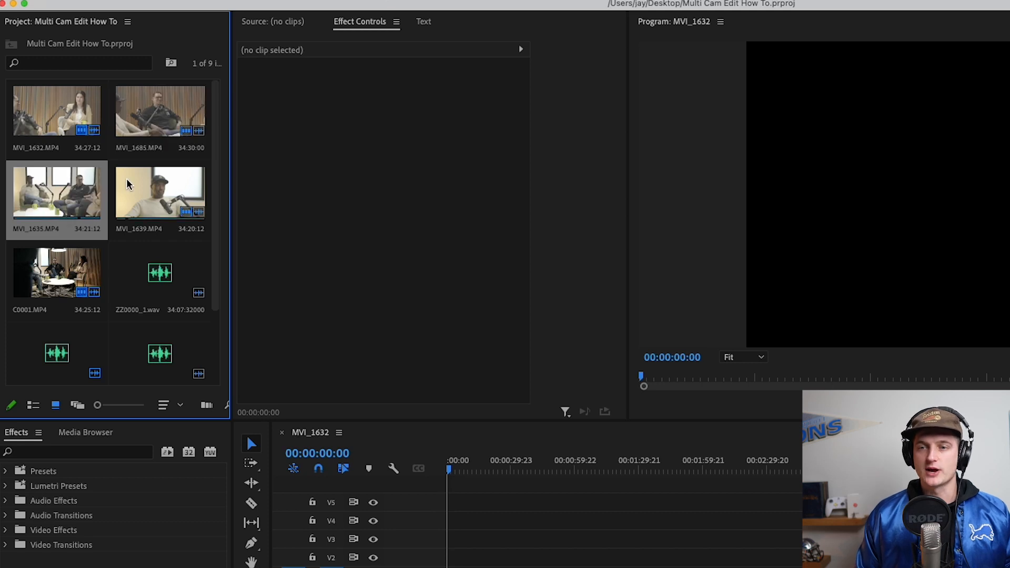
pyautogui.click(127, 182)
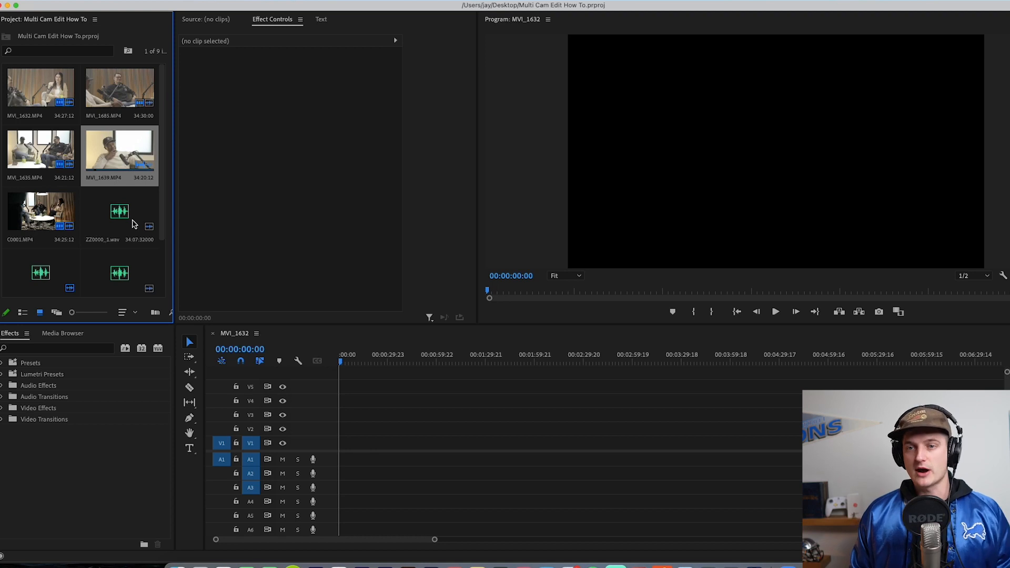
# Step: Stack MVI_1632, MVI_1685, MVI_1635, MVI_1639 and C0001 with their audio near the sequence start, on video tracks V1 to V5 in that order
pyautogui.click(66, 82)
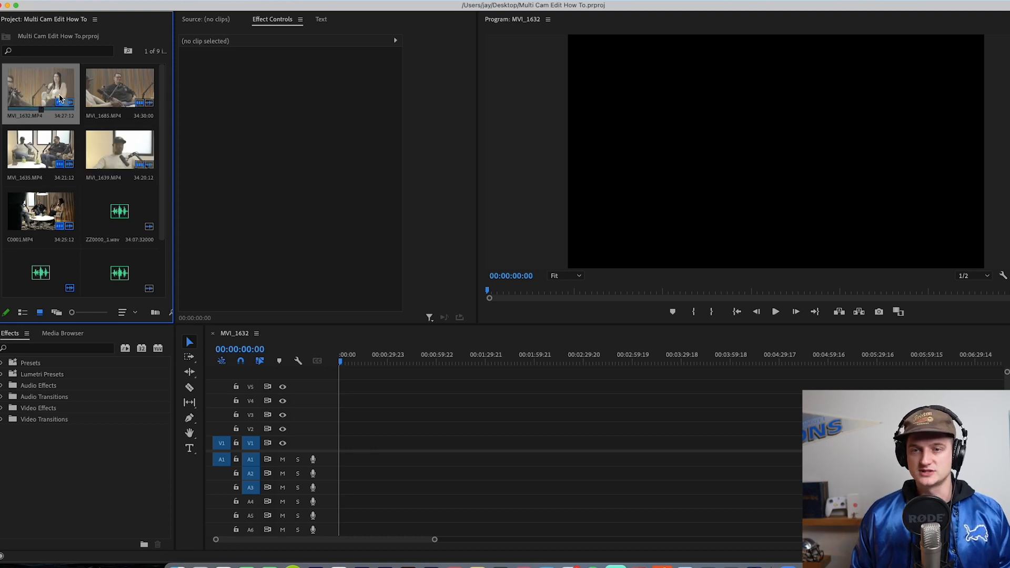
pyautogui.moveTo(39, 91); pyautogui.dragTo(352, 447)
pyautogui.moveTo(108, 95); pyautogui.dragTo(350, 432)
pyautogui.moveTo(44, 156); pyautogui.dragTo(357, 416)
pyautogui.moveTo(129, 160); pyautogui.dragTo(366, 401)
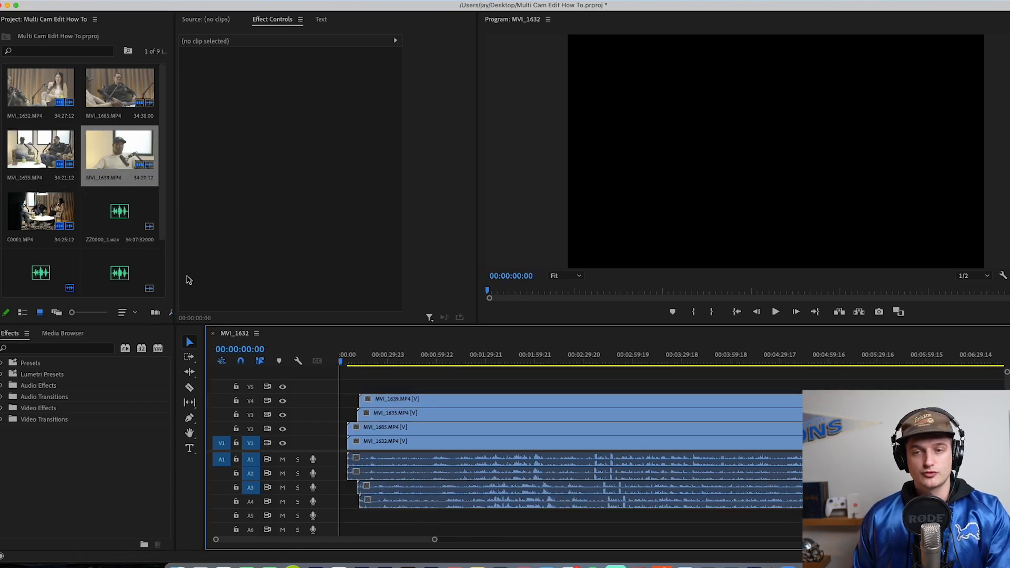
pyautogui.moveTo(39, 211); pyautogui.dragTo(377, 360)
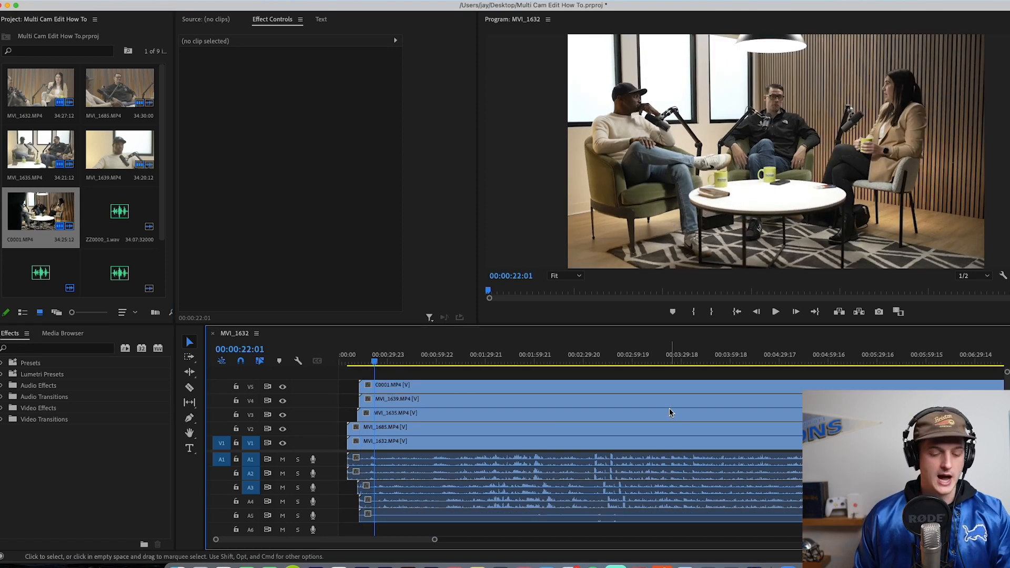
# Step: Delete the first stack of camera clips and their audio, keeping the second group with the WAV recordings
pyautogui.press('-')
pyautogui.press('-')
pyautogui.press('-')
pyautogui.press('-')
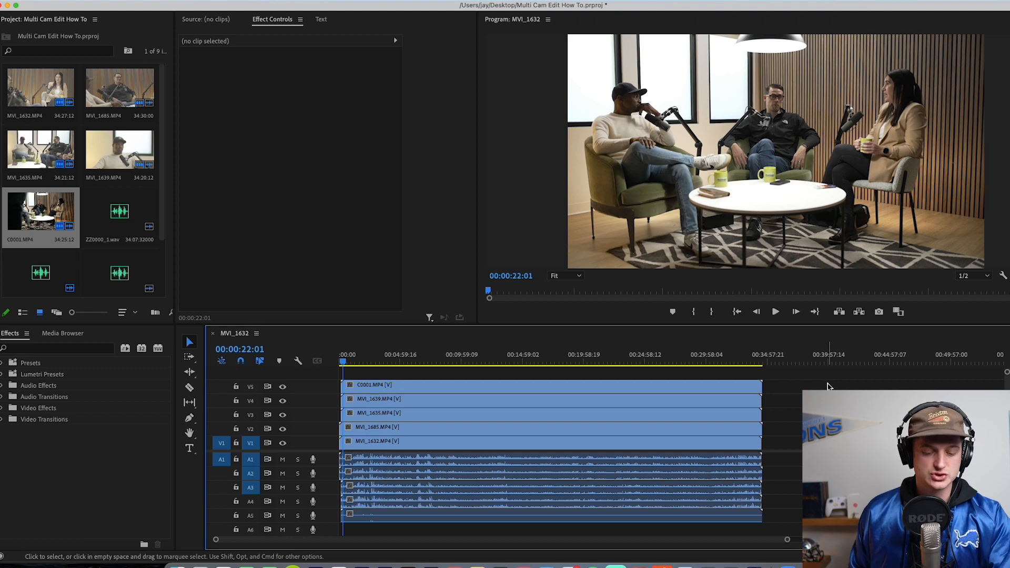
pyautogui.press('-')
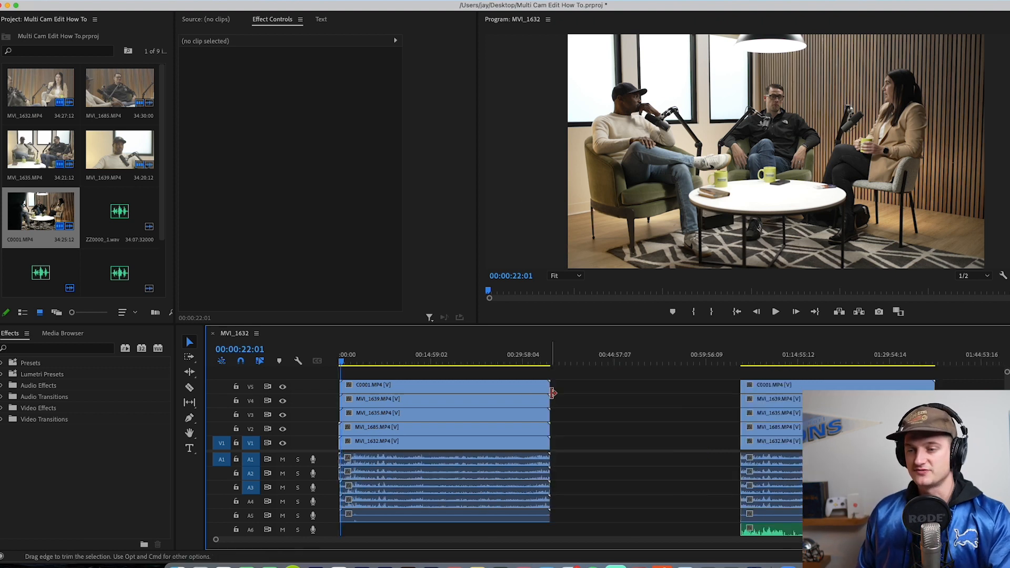
pyautogui.moveTo(620, 385); pyautogui.dragTo(442, 526)
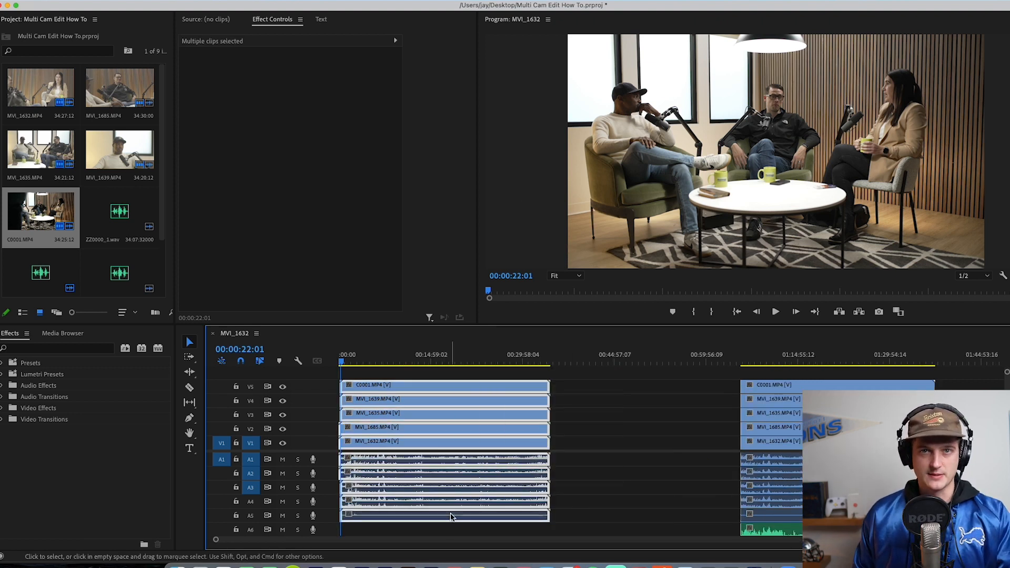
pyautogui.moveTo(738, 362)
pyautogui.mouseDown()
pyautogui.moveTo(750, 363)
pyautogui.moveTo(740, 367)
pyautogui.mouseUp()
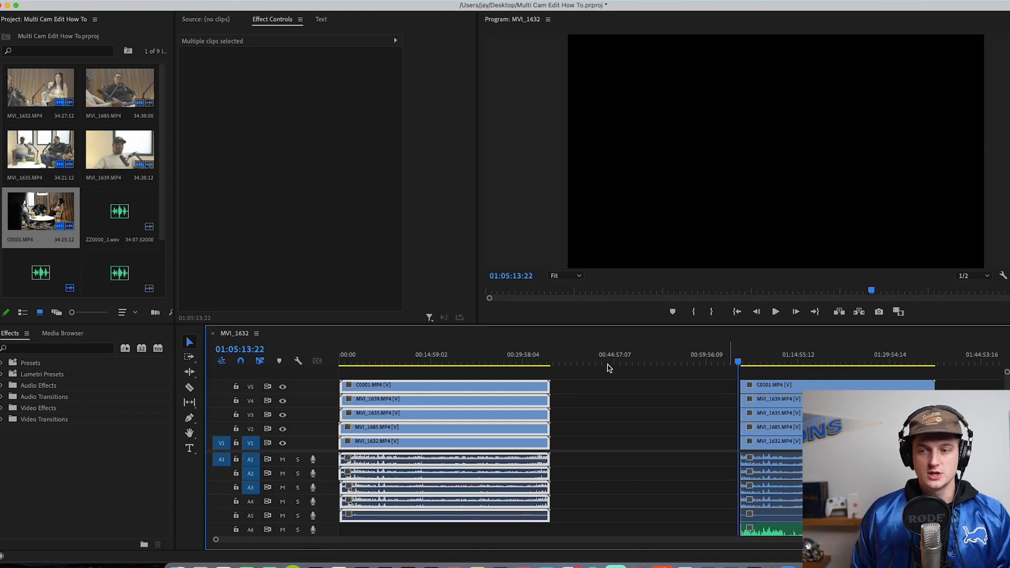
pyautogui.press('Delete')
# Step: Close the empty gap ahead of the remaining clip group and return the playhead to the sequence start
pyautogui.click(450, 420)
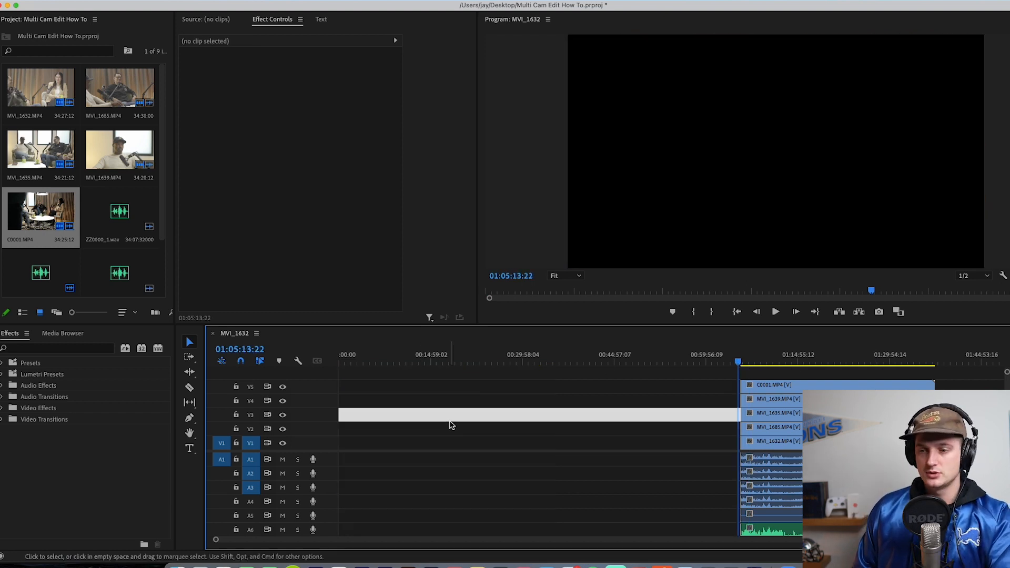
pyautogui.press('Delete')
pyautogui.moveTo(402, 357); pyautogui.dragTo(256, 370)
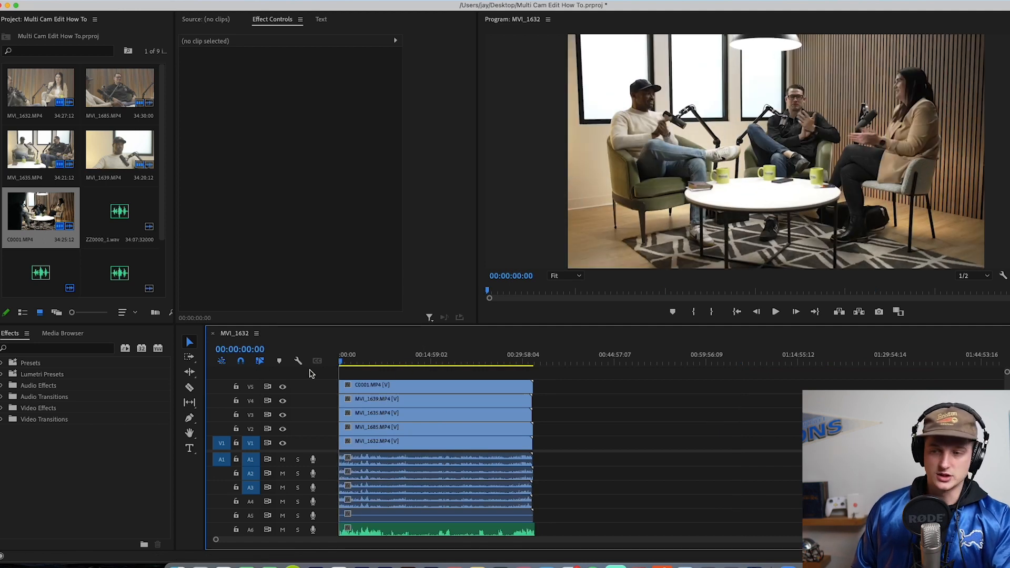
# Step: Play the first seconds of the remaining clips to check that picture and sound are in sync
pyautogui.press('=')
pyautogui.press('=')
pyautogui.press('=')
pyautogui.press('=')
pyautogui.press('=')
pyautogui.press('=')
pyautogui.press('=')
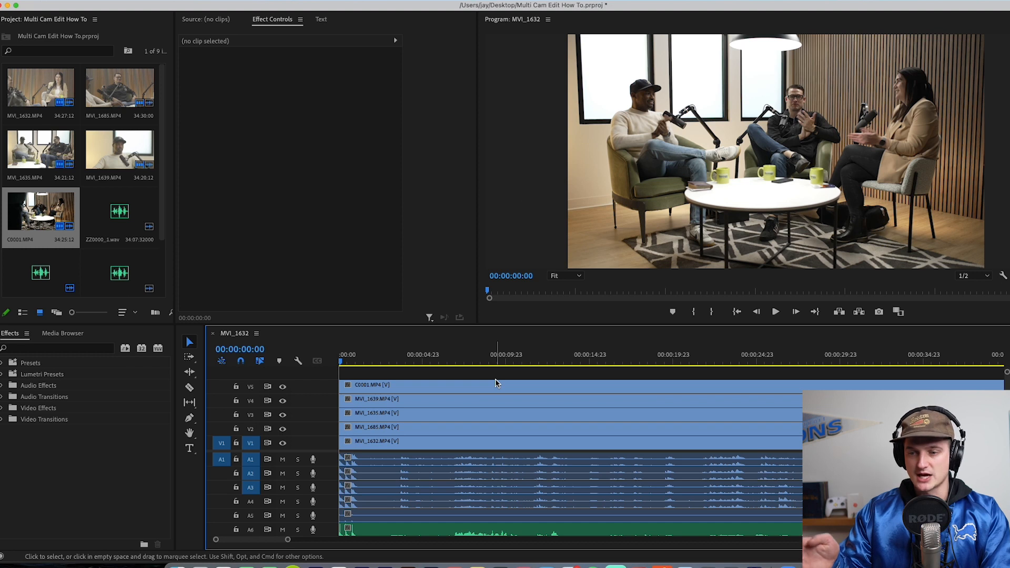
pyautogui.press('space')
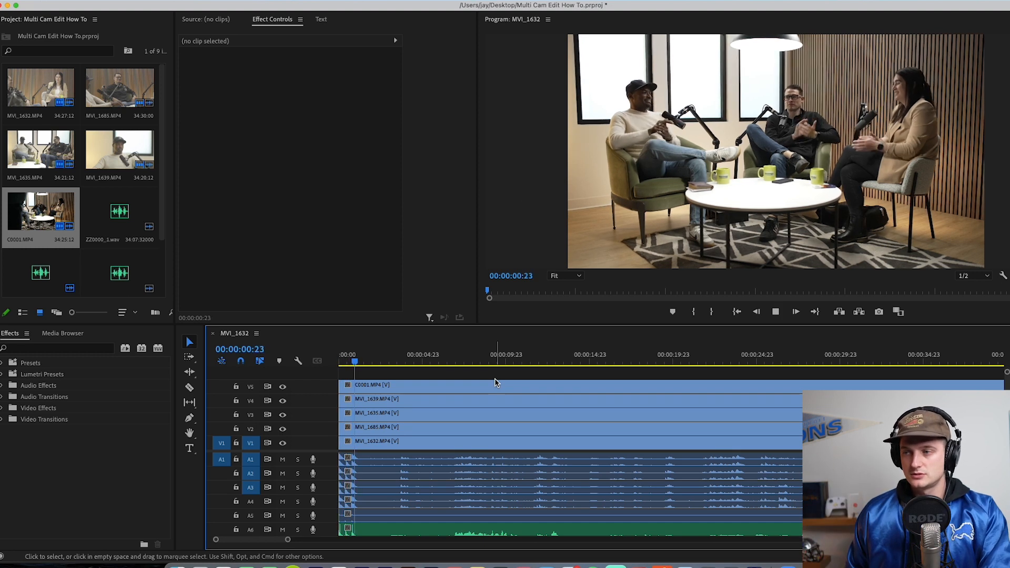
pyautogui.press('space')
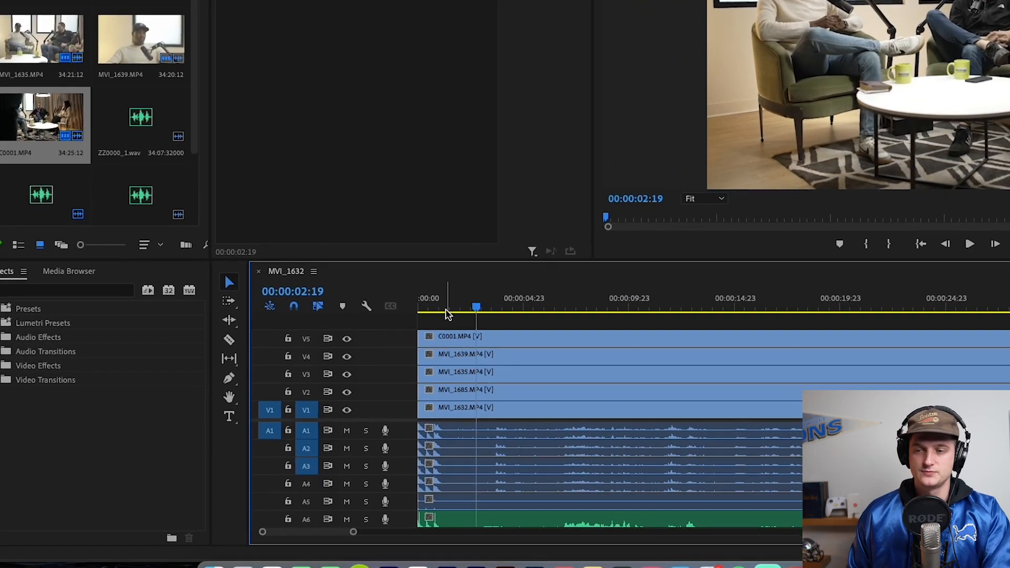
# Step: Place the playhead at 00:00:00:09 and compare the audio waveform spikes across the camera and external tracks
pyautogui.moveTo(445, 309); pyautogui.dragTo(426, 308)
pyautogui.press('=')
pyautogui.press('=')
pyautogui.press('=')
pyautogui.press('=')
pyautogui.press('-')
pyautogui.scroll(-5, 641, 436)
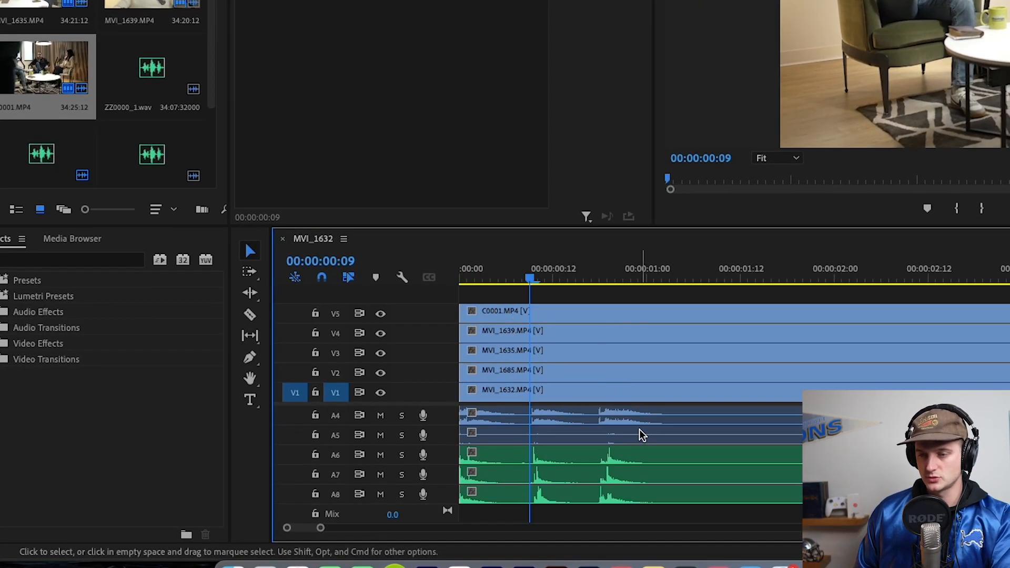
pyautogui.scroll(4, 639, 451)
pyautogui.scroll(-3, 638, 452)
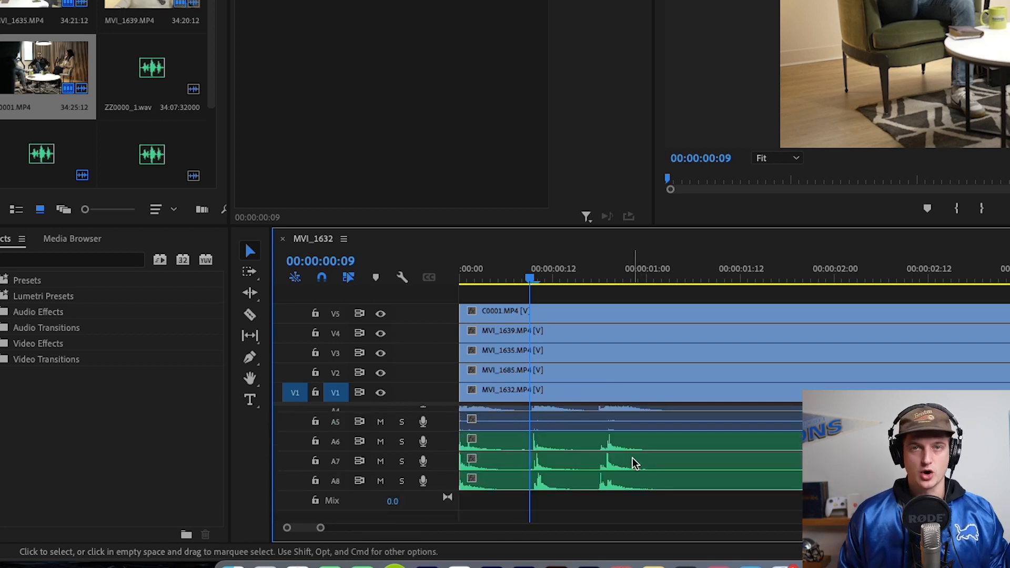
# Step: Inspect the external WAV clips on A6 to A8 and check the spike at 00:00:00:20
pyautogui.click(634, 459)
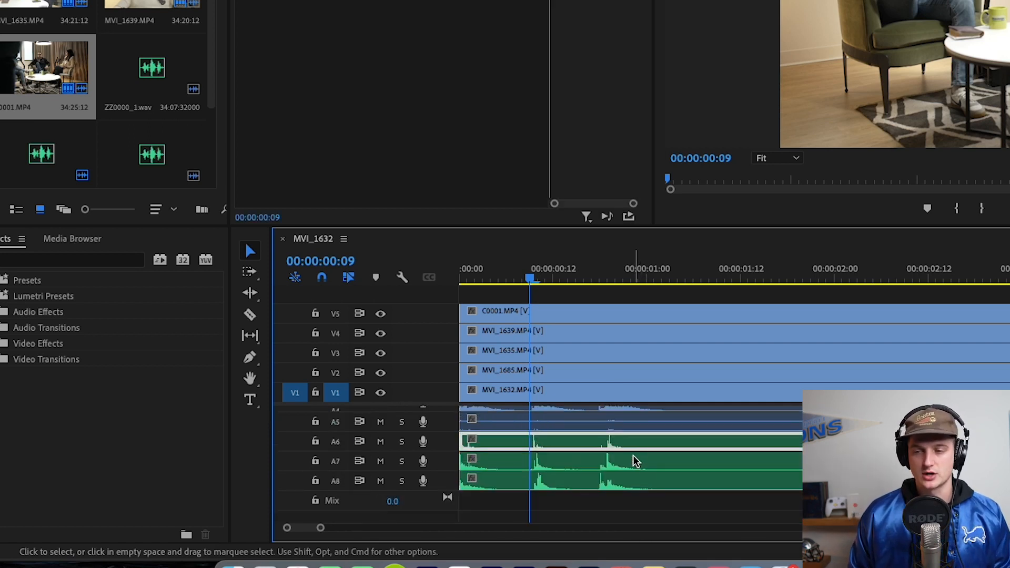
pyautogui.click(632, 481)
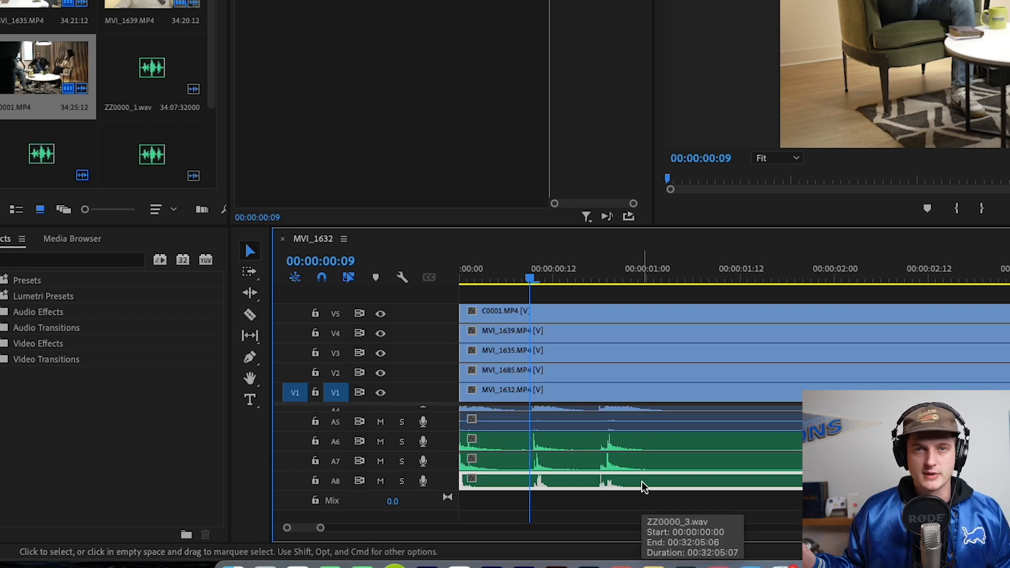
pyautogui.press('-')
pyautogui.press('-')
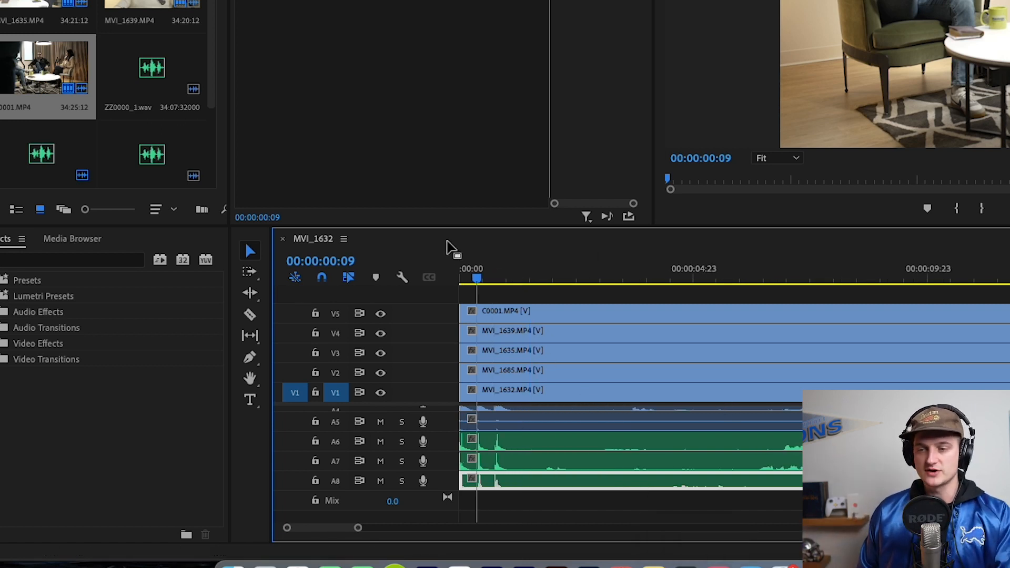
pyautogui.moveTo(476, 277); pyautogui.dragTo(499, 268)
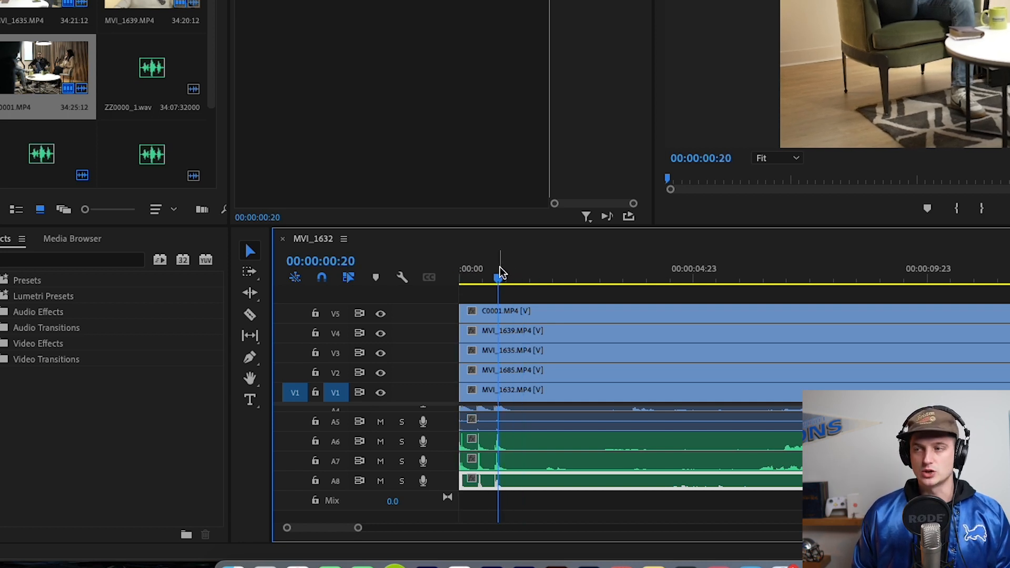
pyautogui.click(615, 456)
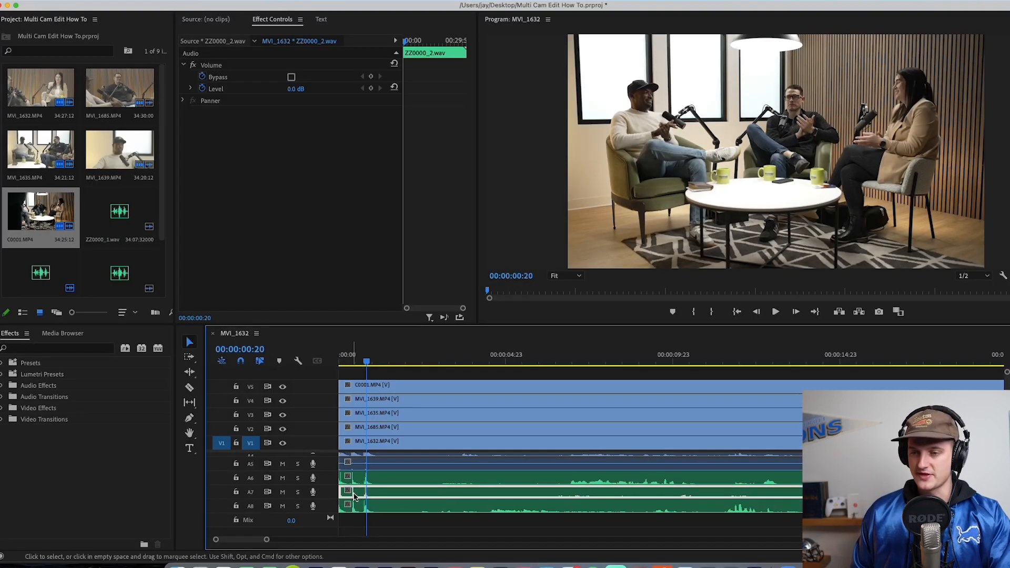
# Step: Lock video tracks V1 to V5 and delete the camera audio from A1 to A5
pyautogui.scroll(3, 385, 488)
pyautogui.click(391, 455)
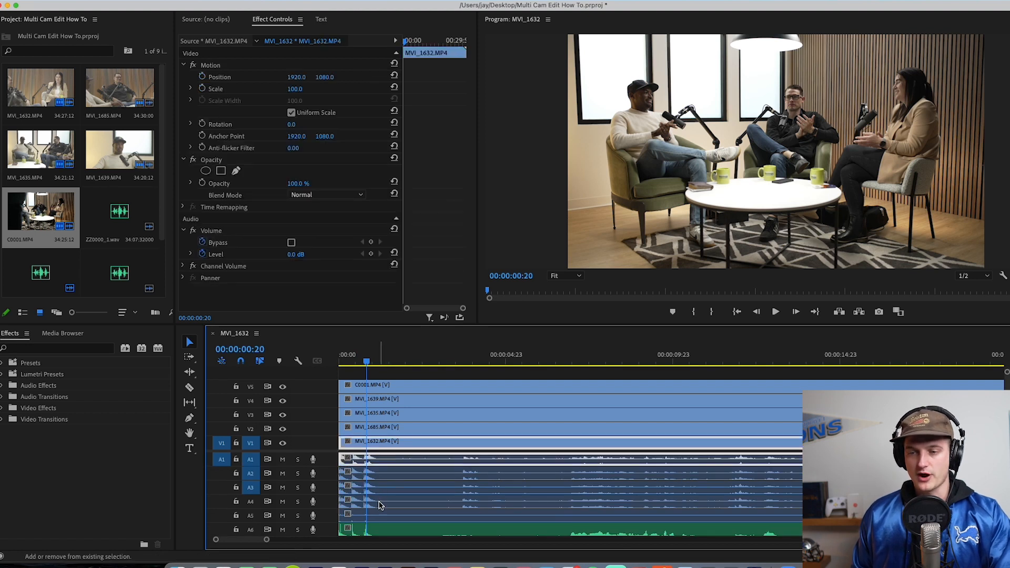
pyautogui.keyDown('shift'); pyautogui.click(237, 443); pyautogui.keyUp('shift')
pyautogui.keyDown('shift'); pyautogui.click(376, 474); pyautogui.keyUp('shift')
pyautogui.keyDown('shift'); pyautogui.click(377, 487); pyautogui.keyUp('shift')
pyautogui.keyDown('shift'); pyautogui.click(375, 501); pyautogui.keyUp('shift')
pyautogui.keyDown('shift'); pyautogui.click(374, 512); pyautogui.keyUp('shift')
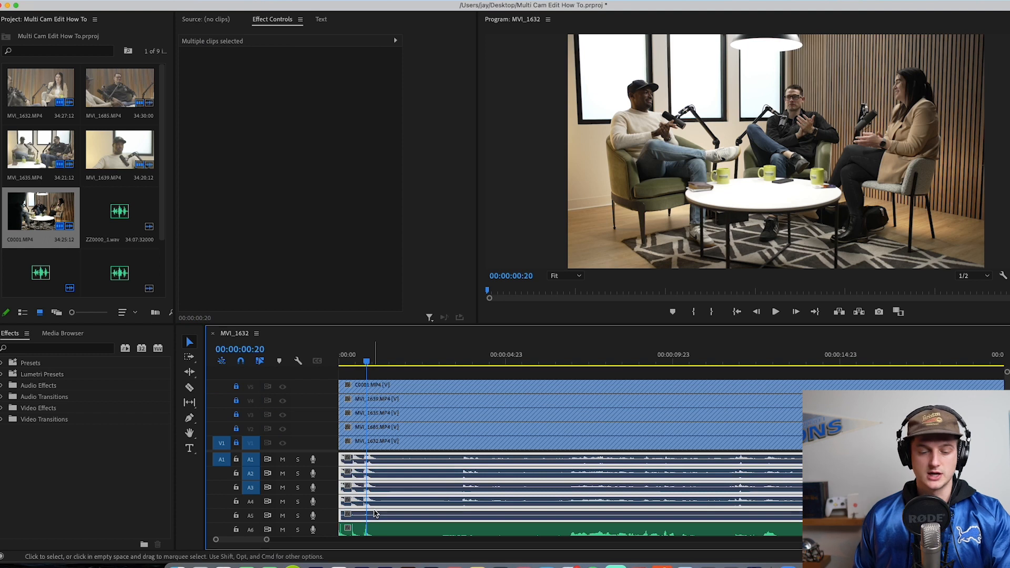
pyautogui.press('Delete')
# Step: Move the three external WAV clips from A6 to A8 up to audio tracks A1 to A3
pyautogui.scroll(-3, 389, 513)
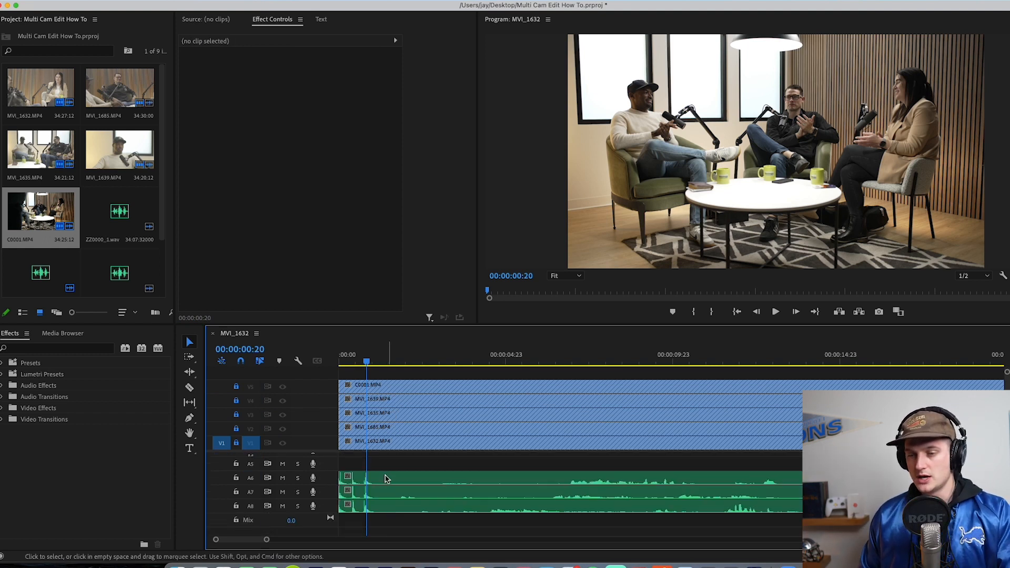
pyautogui.click(385, 477)
pyautogui.keyDown('shift'); pyautogui.click(386, 505); pyautogui.keyUp('shift')
pyautogui.keyDown('shift'); pyautogui.click(386, 495); pyautogui.keyUp('shift')
pyautogui.scroll(3, 387, 494)
# Step: Unlock video tracks V1 to V5 and save the project
pyautogui.click(237, 443)
pyautogui.click(236, 429)
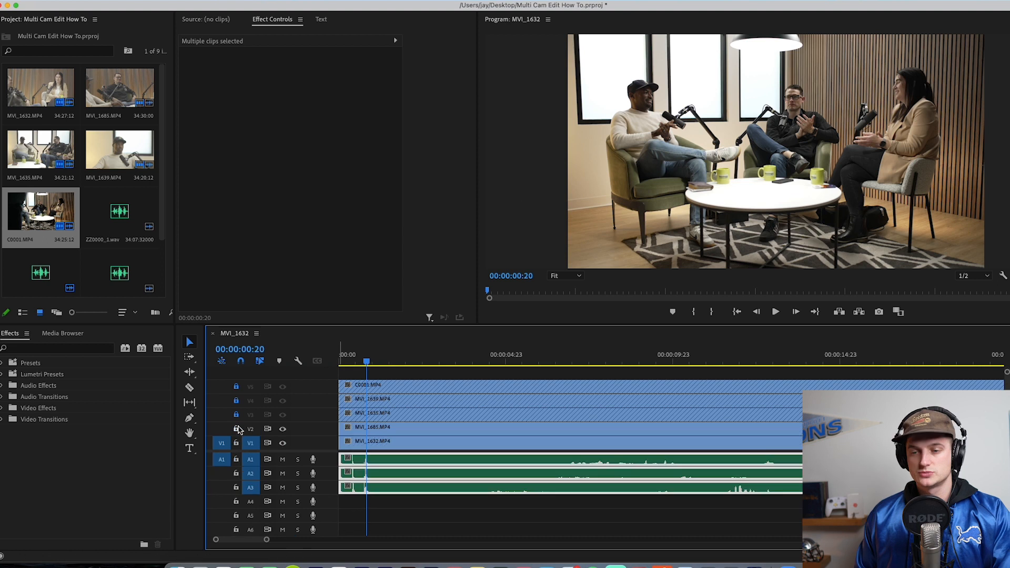
pyautogui.click(236, 415)
pyautogui.click(237, 401)
pyautogui.click(236, 387)
pyautogui.press('super+s')
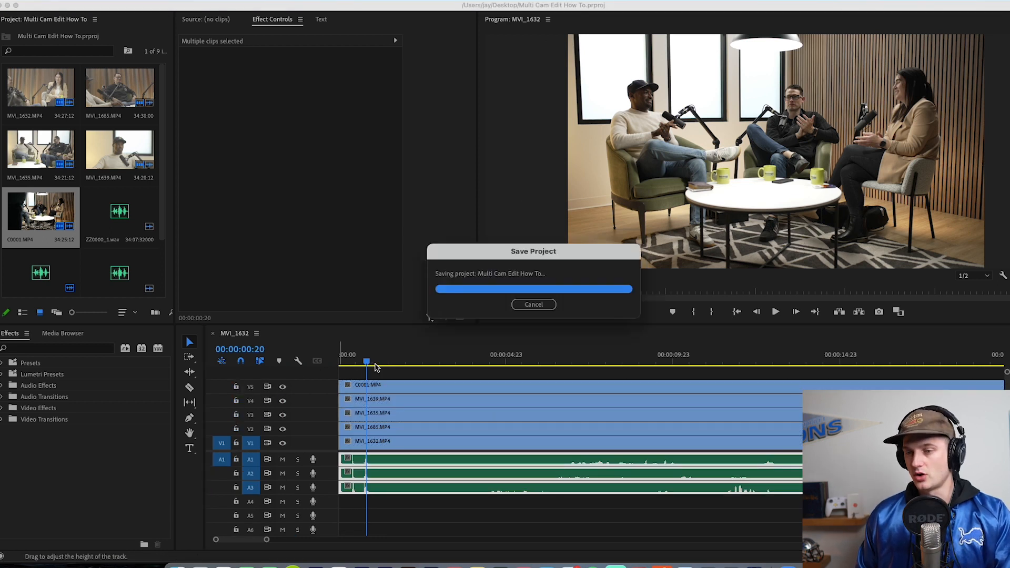
# Step: Play the sequence to check the cleaned-up audio, and set the playhead back to 00:00:02:04
pyautogui.press('space')
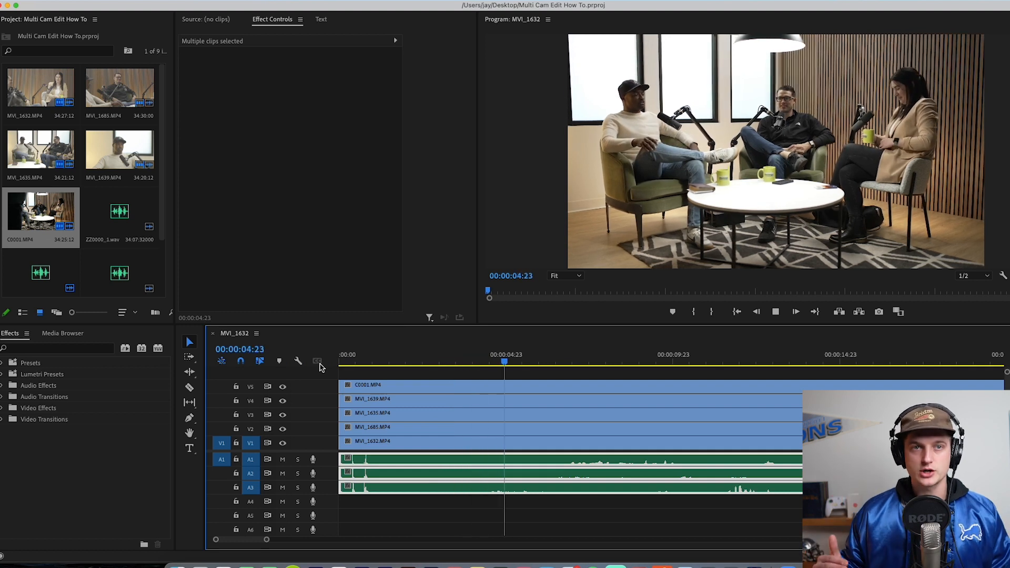
pyautogui.press('space')
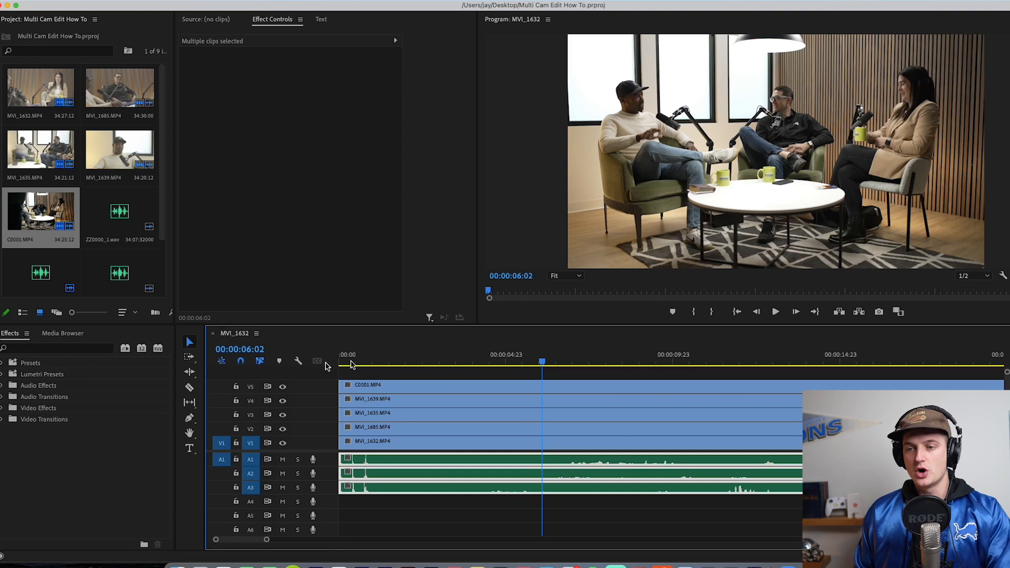
pyautogui.click(410, 362)
# Step: Nest the five camera clips on V1 to V5 into a sequence named "4K MultiCam Nest"
pyautogui.click(417, 383)
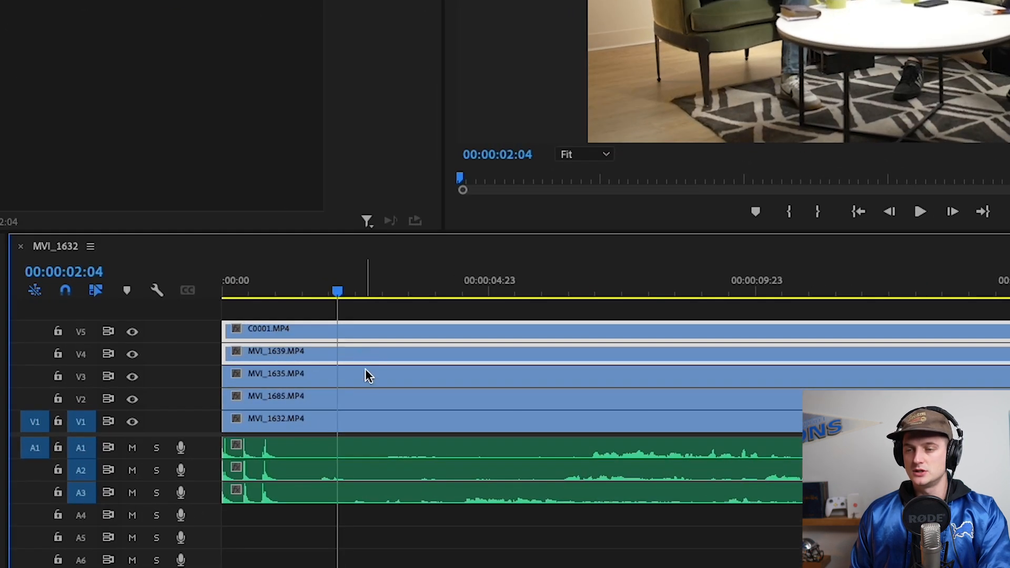
pyautogui.keyDown('shift'); pyautogui.click(367, 404); pyautogui.keyUp('shift')
pyautogui.keyDown('shift'); pyautogui.click(366, 419); pyautogui.keyUp('shift')
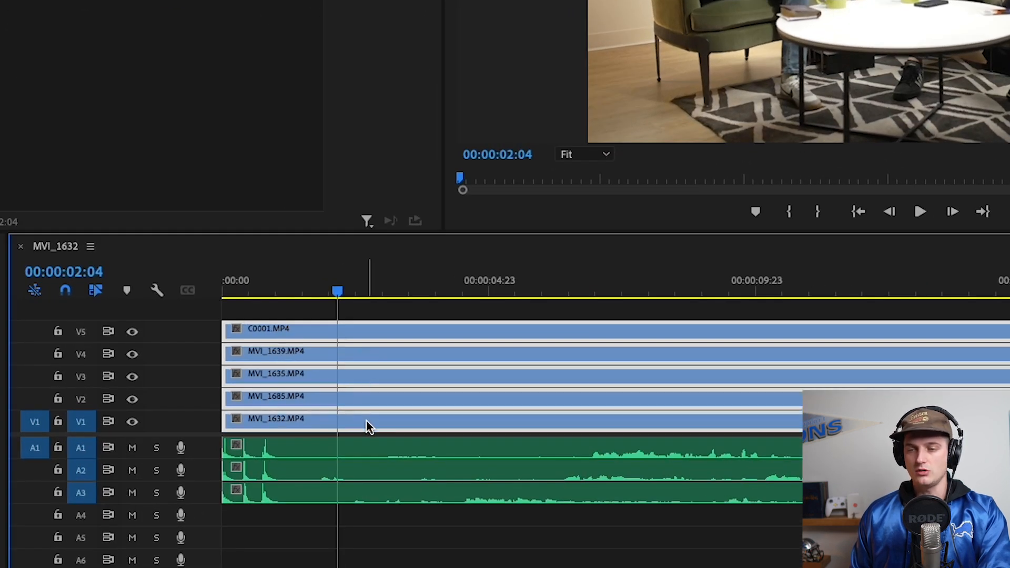
pyautogui.rightClick(360, 357)
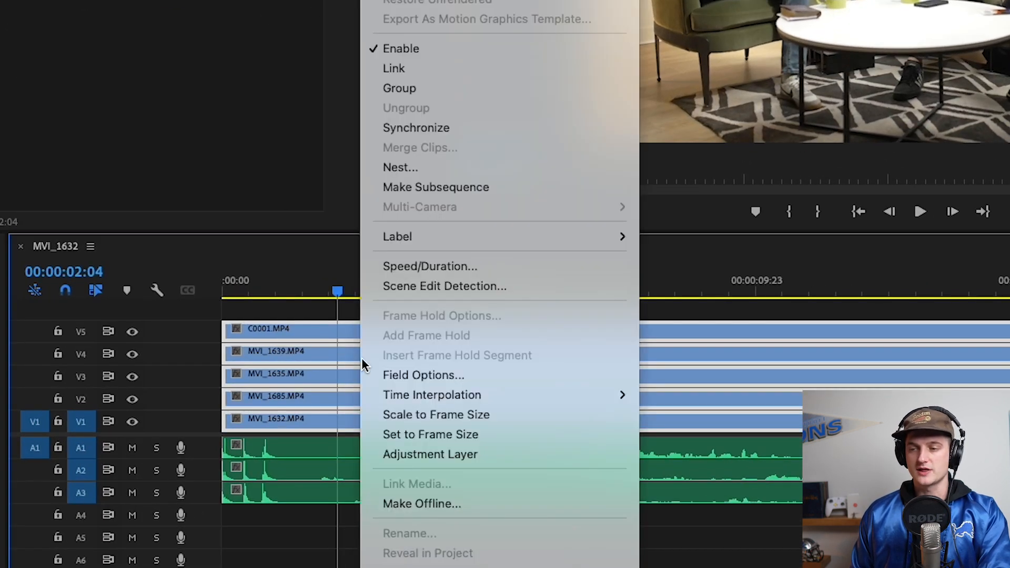
pyautogui.click(405, 167)
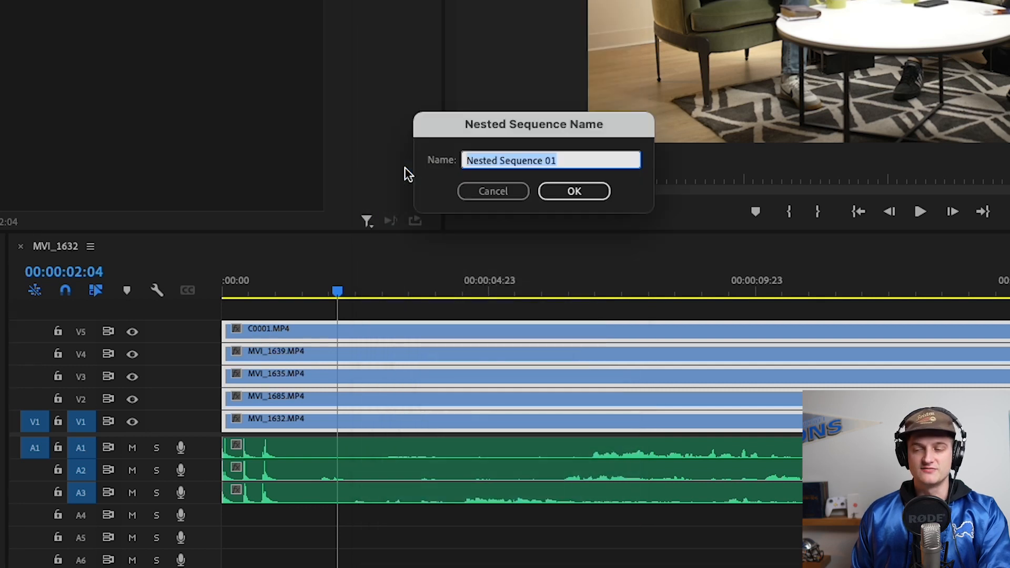
pyautogui.write('4')
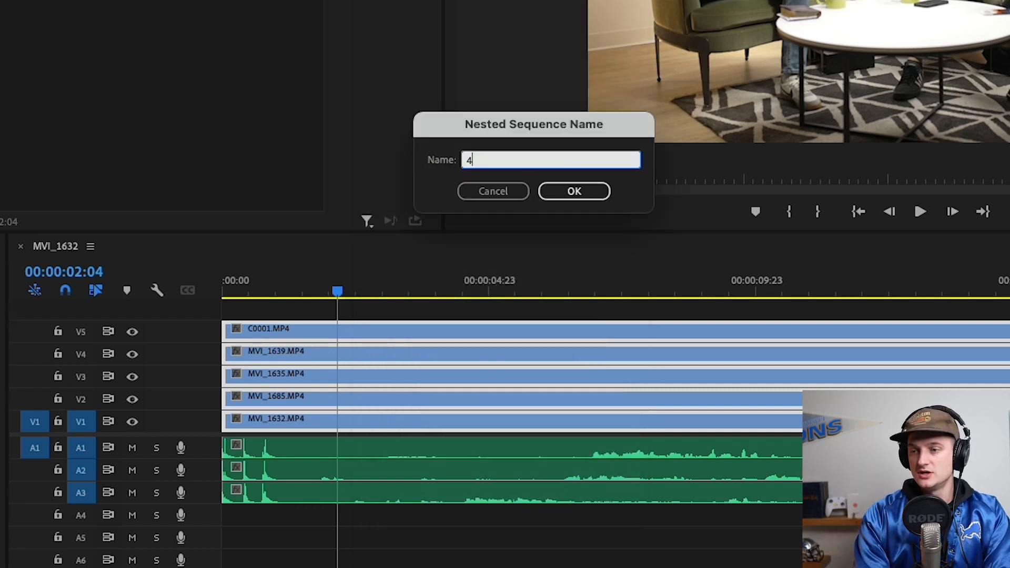
pyautogui.write('K MultiCam Nest')
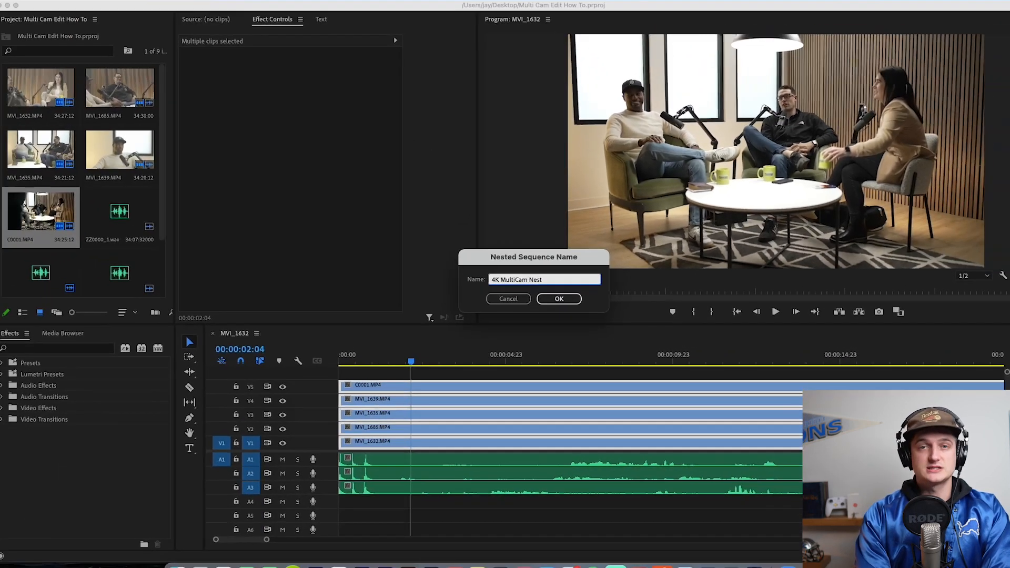
pyautogui.press('Return')
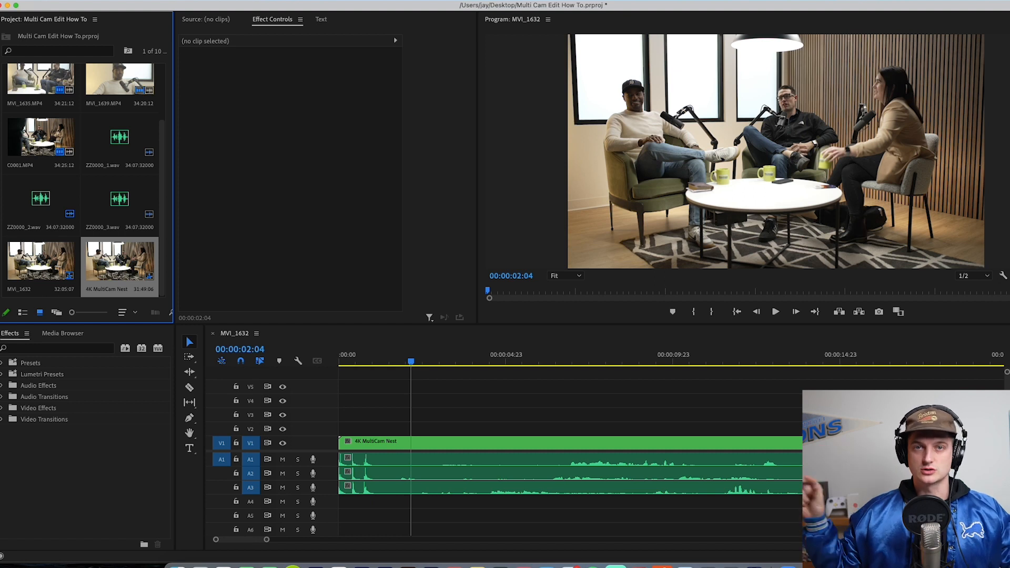
# Step: Save the project and enable Multi-Camera on the 4K MultiCam Nest clip on V1
pyautogui.press('super+s')
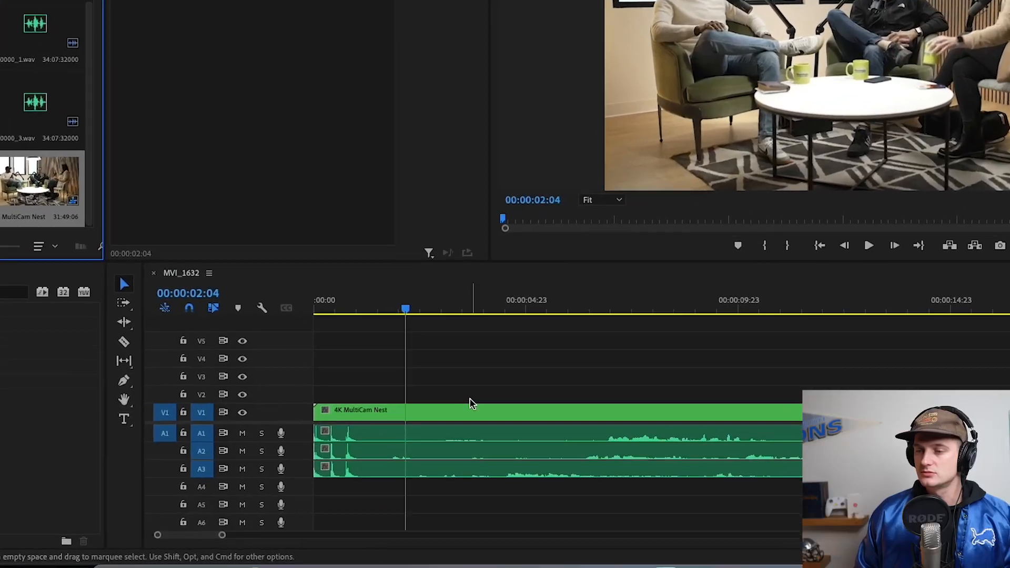
pyautogui.rightClick(458, 435)
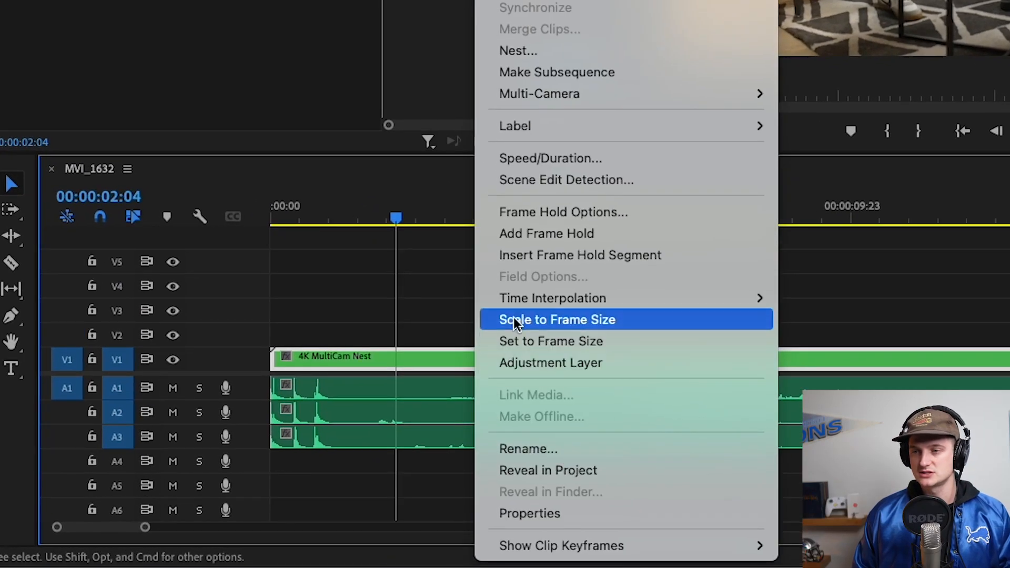
pyautogui.moveTo(598, 93)
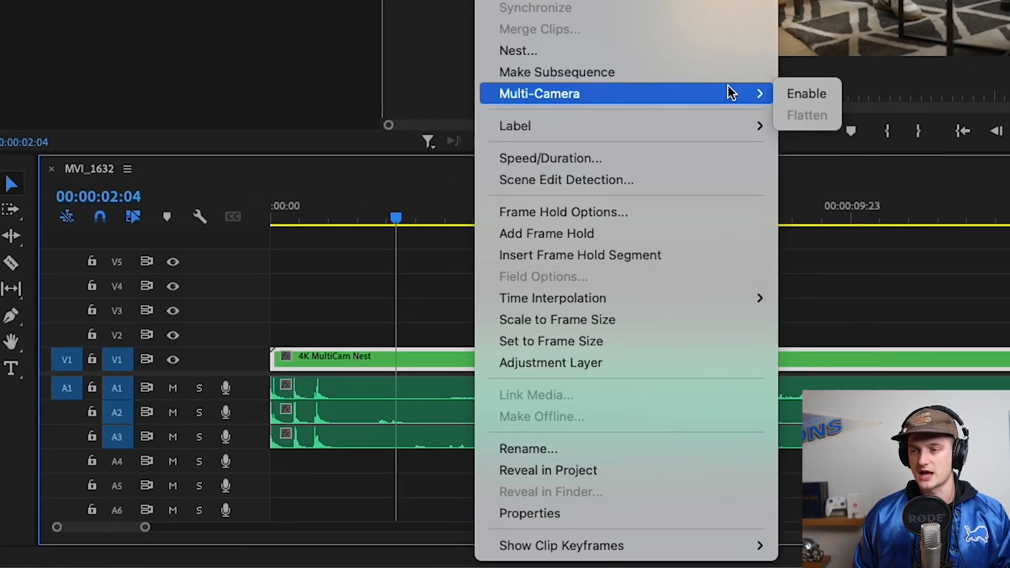
pyautogui.click(806, 94)
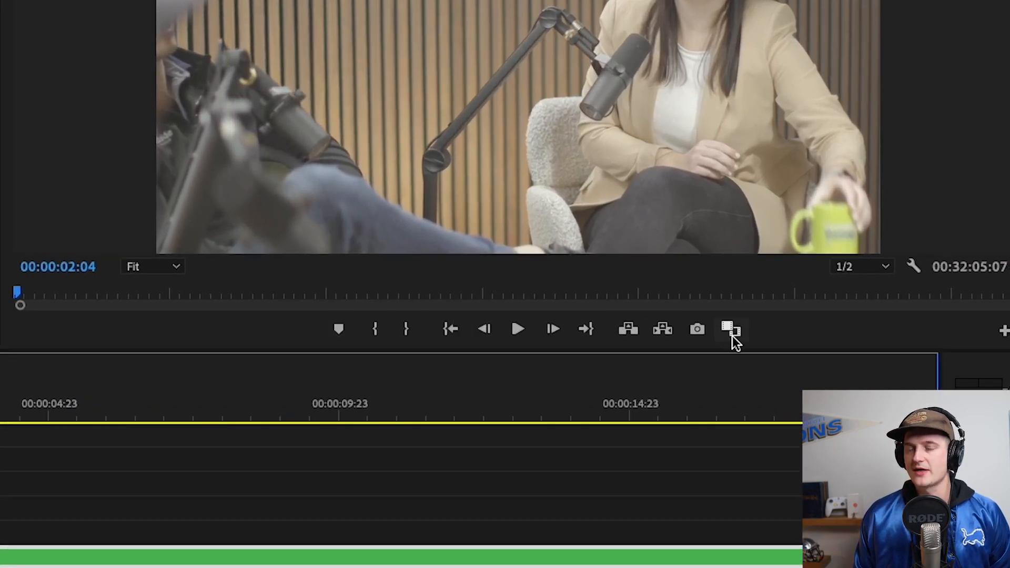
# Step: Add the Toggle Multi-Camera View control to the Program Monitor's transport controls and turn on the multi-camera view
pyautogui.click(1003, 333)
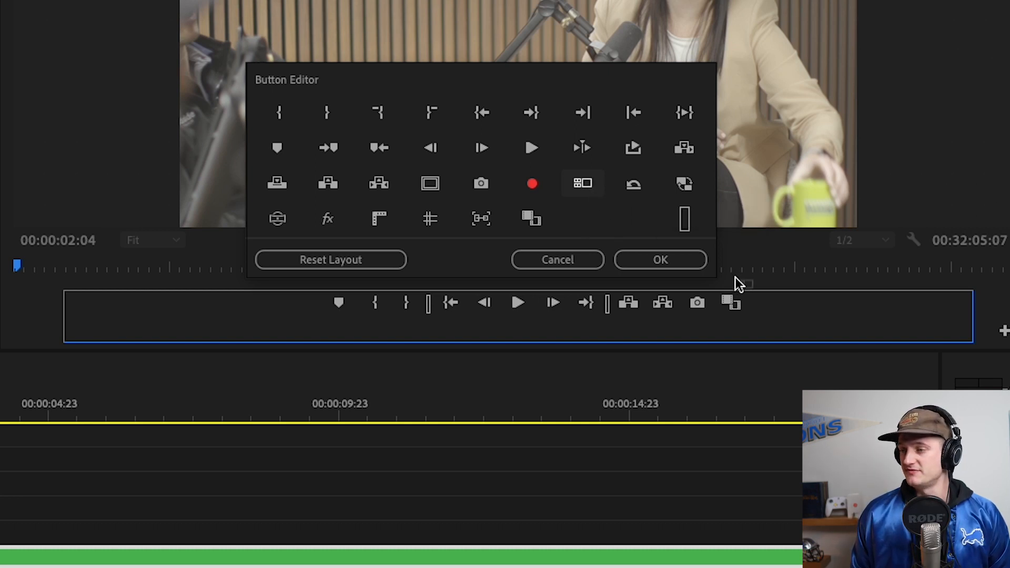
pyautogui.moveTo(758, 307); pyautogui.dragTo(759, 307)
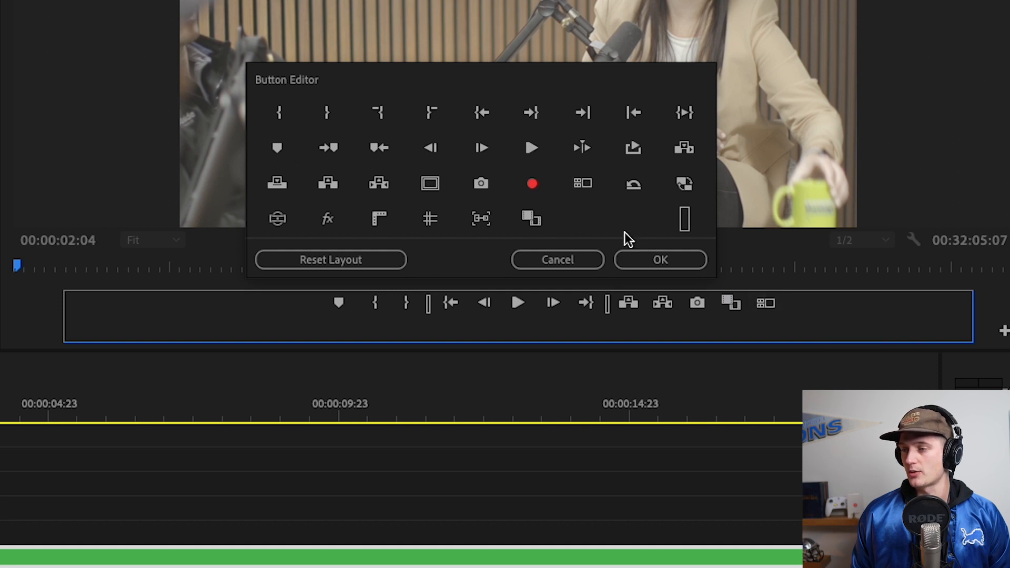
pyautogui.click(652, 256)
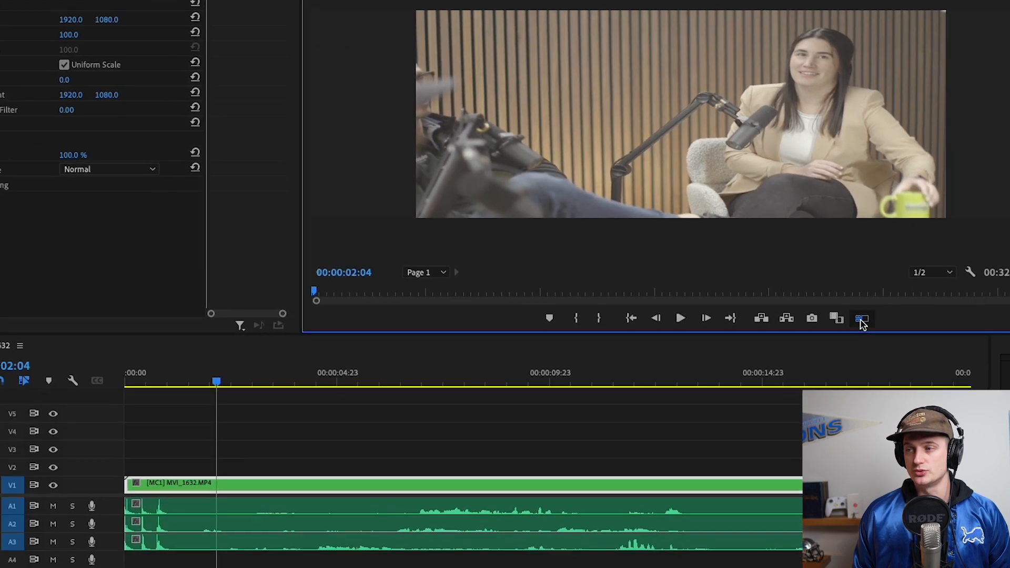
pyautogui.click(819, 323)
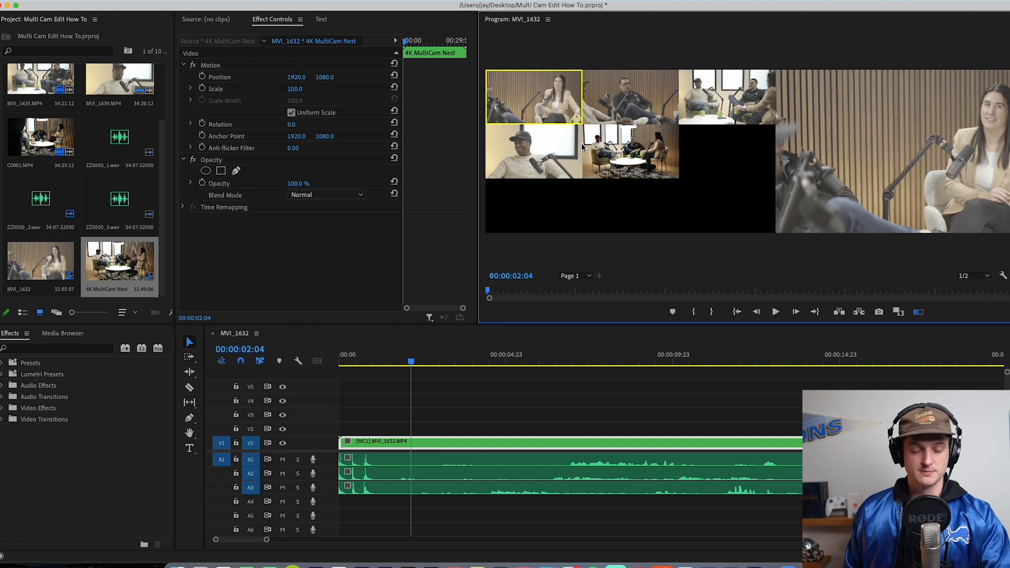
# Step: Play the sequence from 00:00:00:00 and live-switch through cameras 2, 5, 3, 1, 2, 3, 4 and 5, stopping at 00:00:35:05
pyautogui.moveTo(376, 360); pyautogui.dragTo(339, 361)
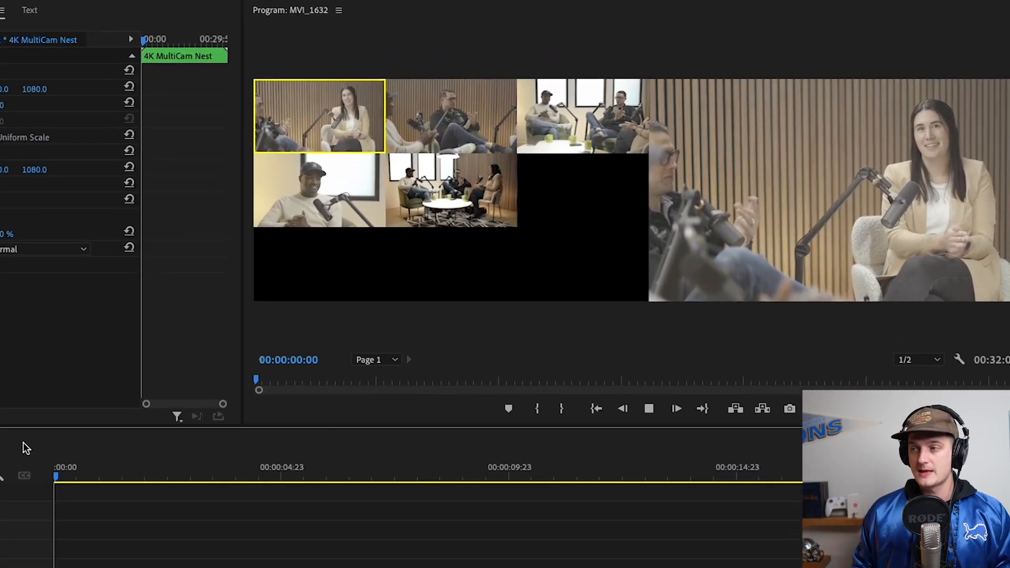
pyautogui.press('space')
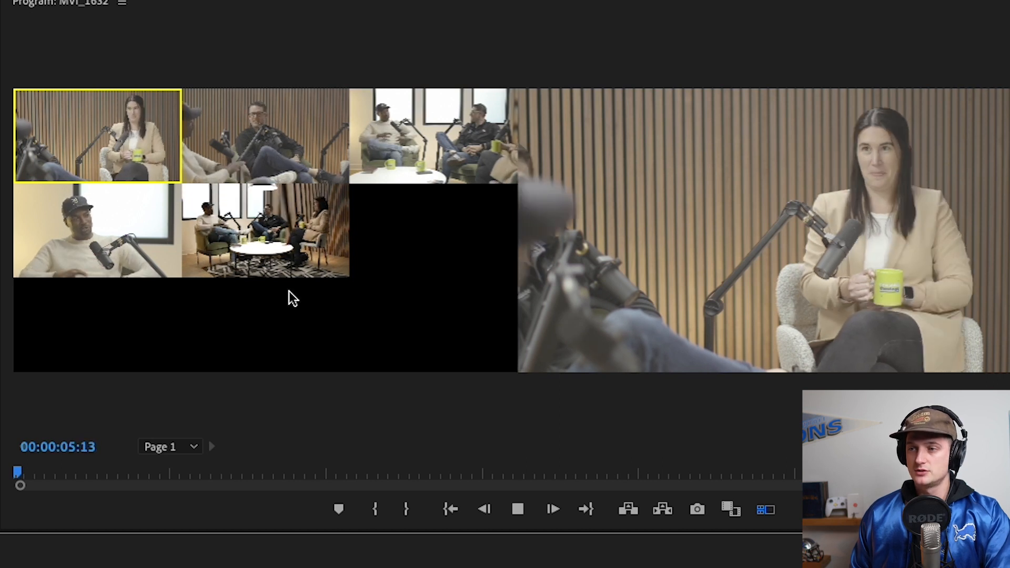
pyautogui.press('2')
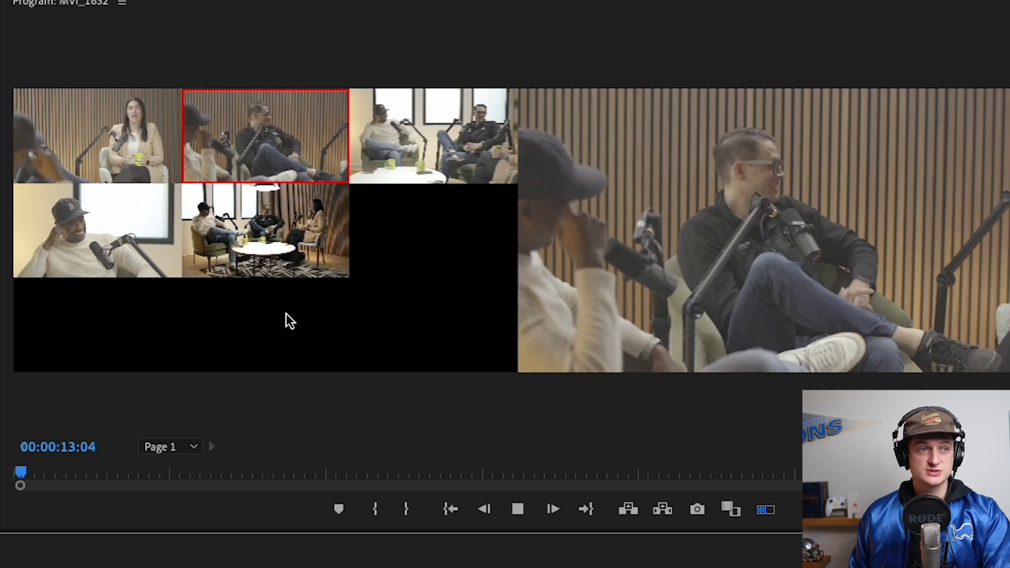
pyautogui.press('5')
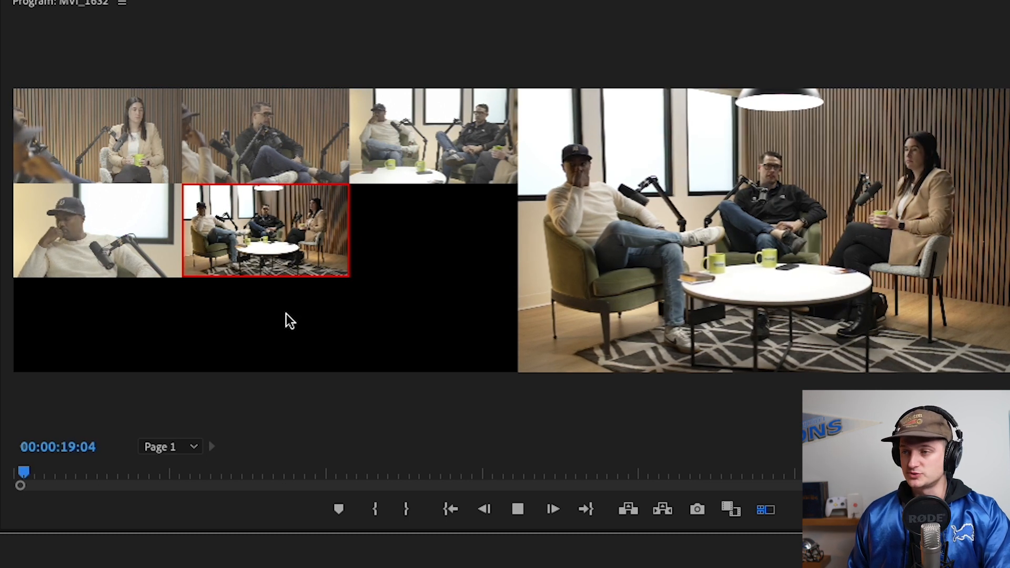
pyautogui.press('3')
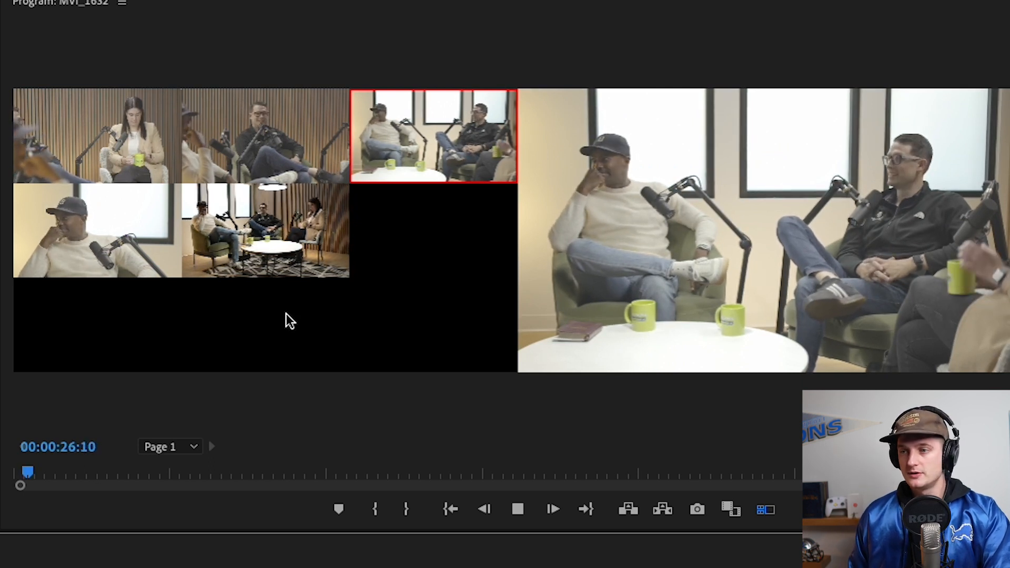
pyautogui.press('1')
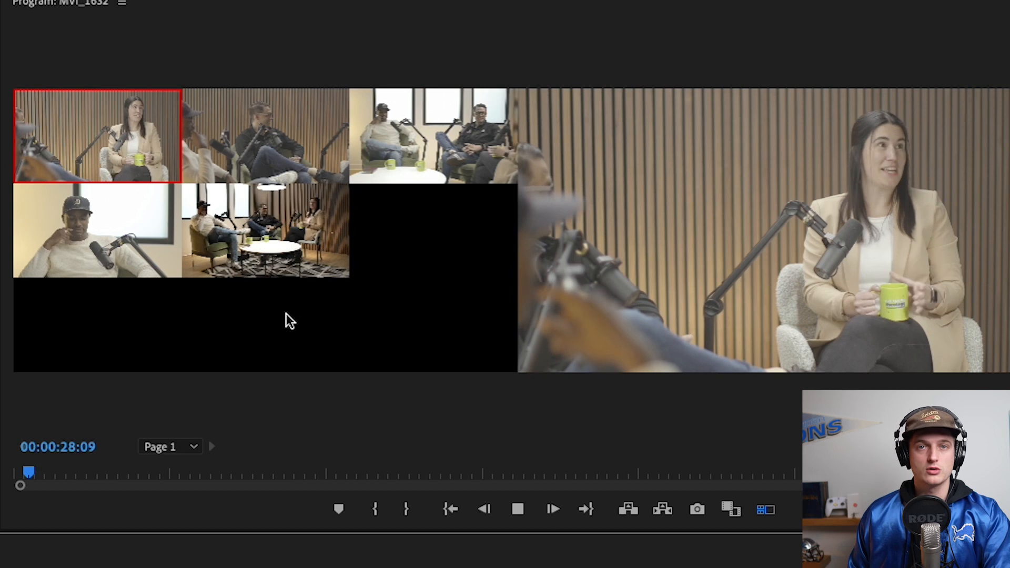
pyautogui.press('2')
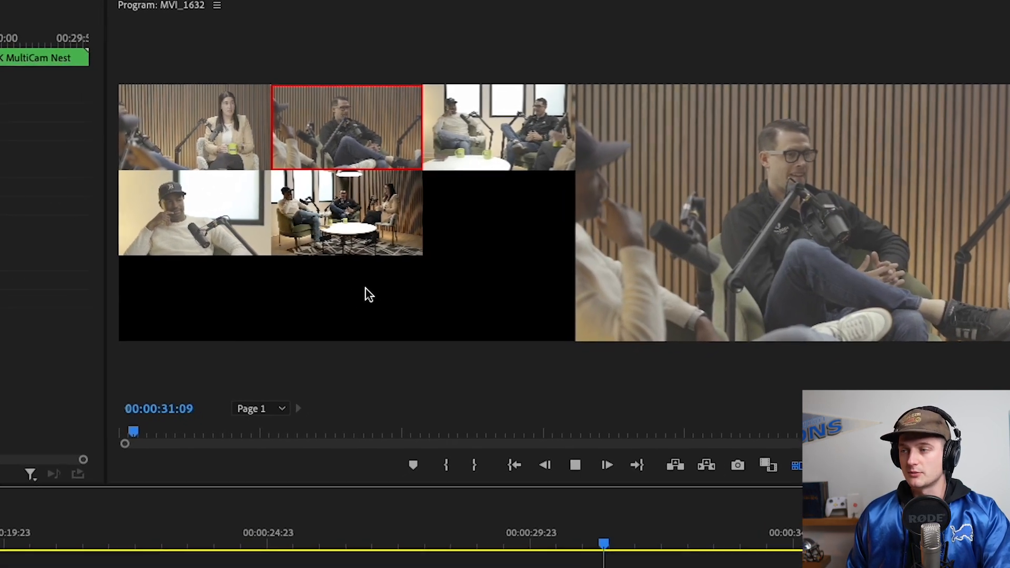
pyautogui.press('3')
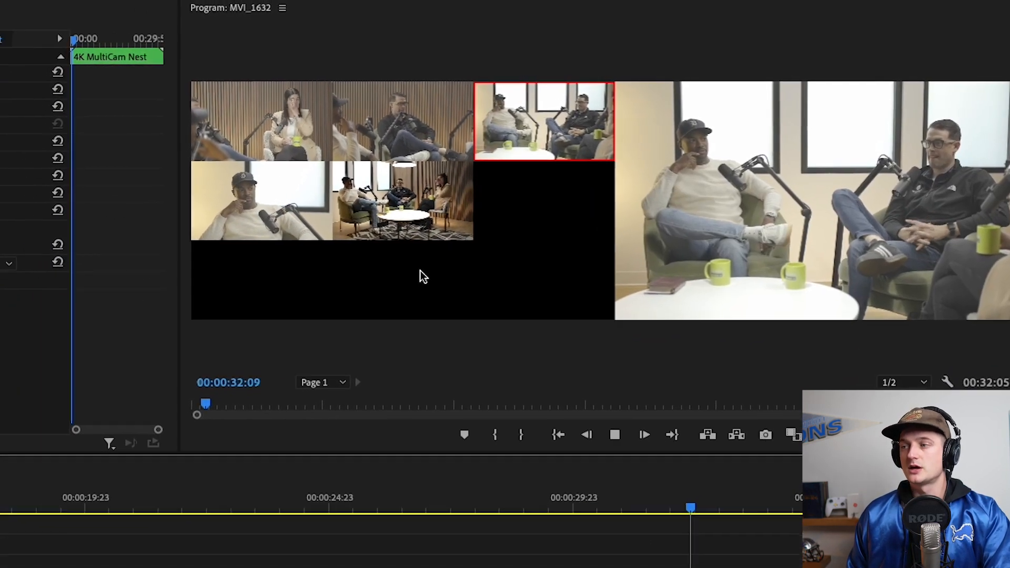
pyautogui.press('4')
pyautogui.press('5')
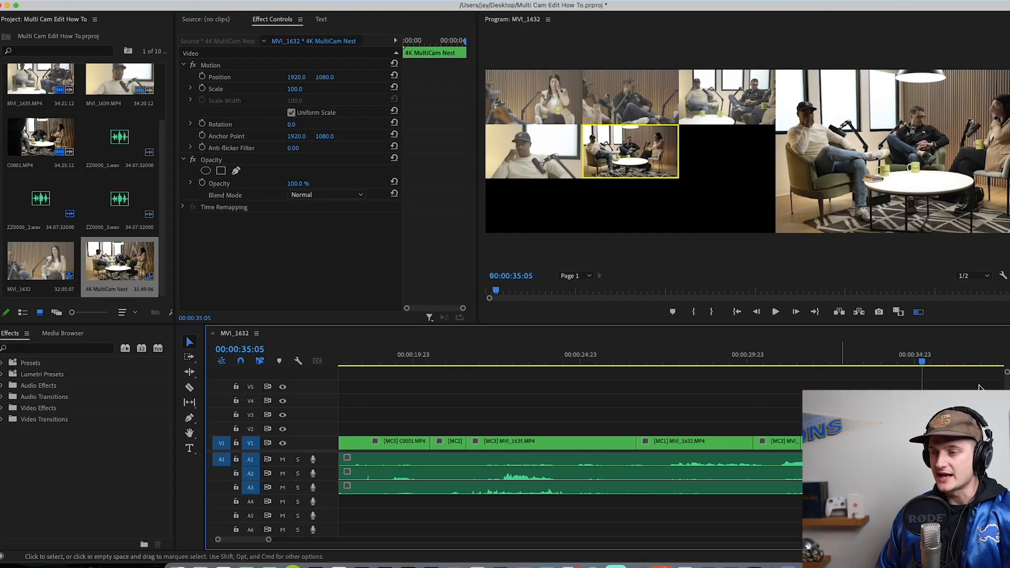
# Step: Inspect the individual camera segments that the live switching cut into the multicam clip on V1
pyautogui.click(729, 390)
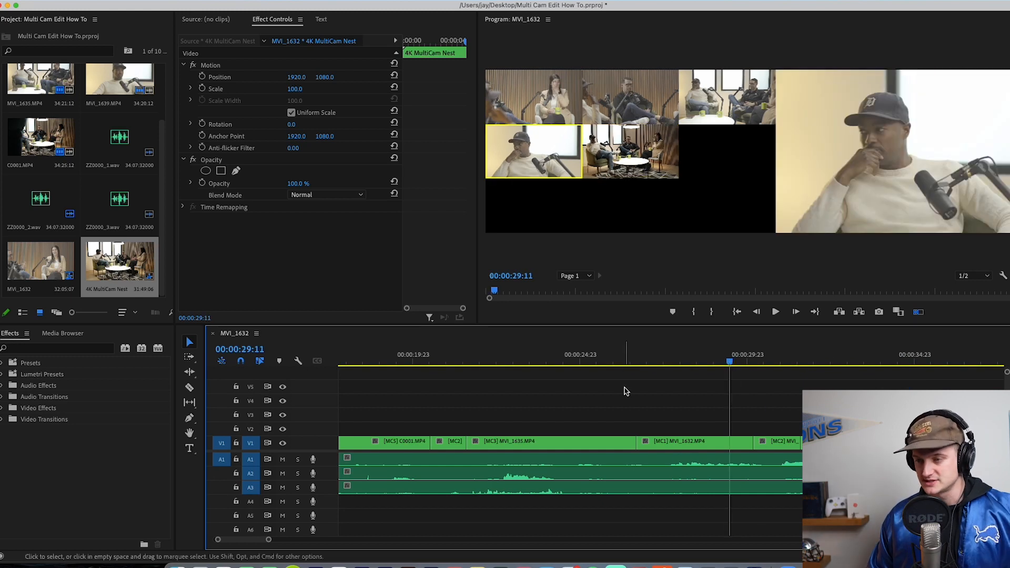
pyautogui.click(619, 447)
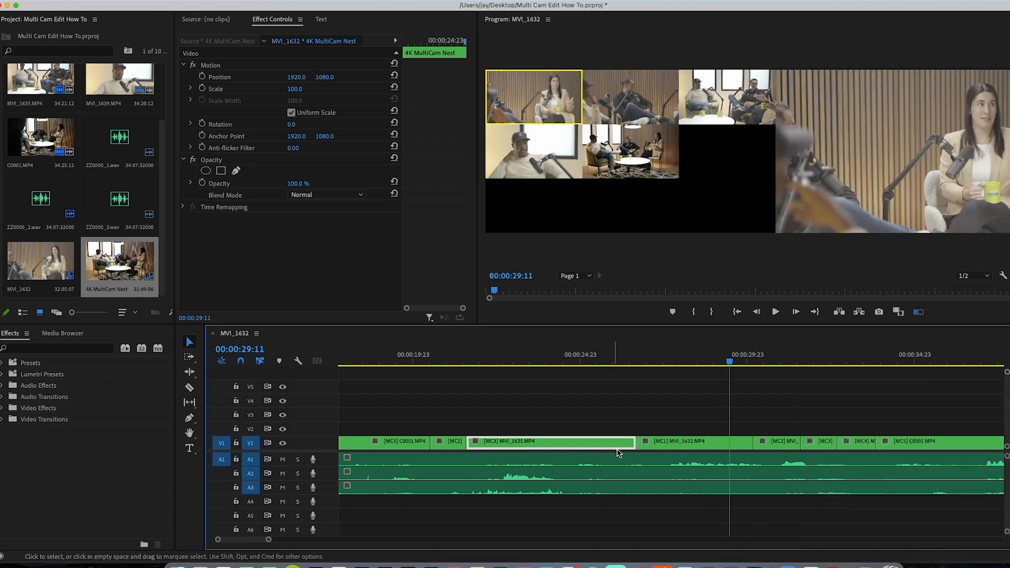
pyautogui.click(662, 447)
pyautogui.click(779, 447)
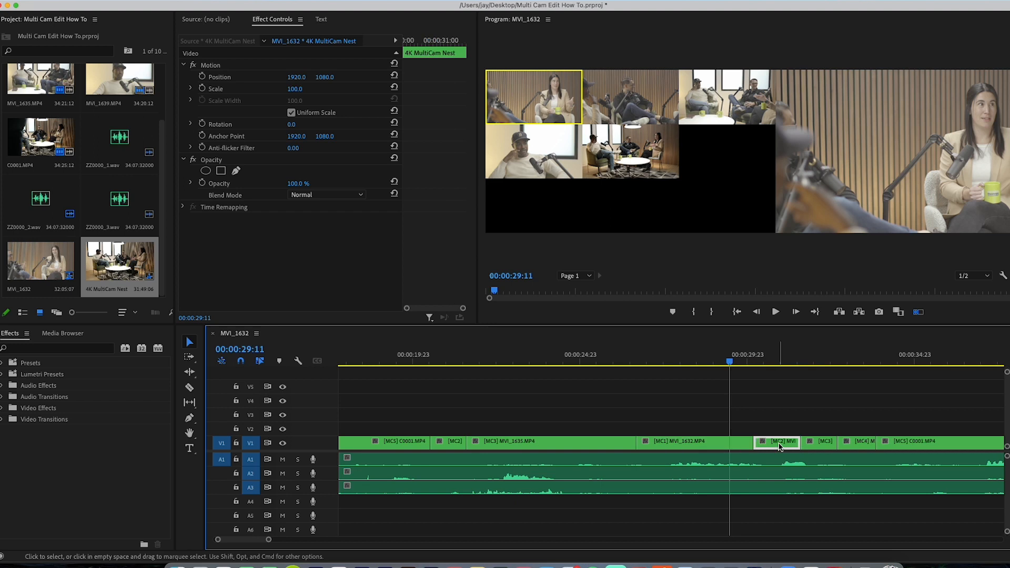
pyautogui.click(854, 446)
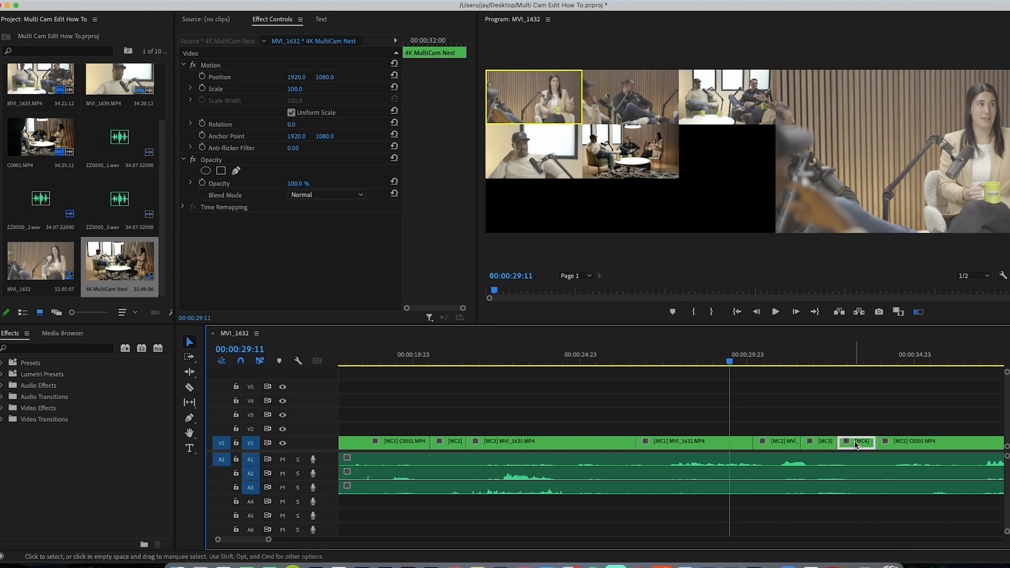
pyautogui.click(887, 446)
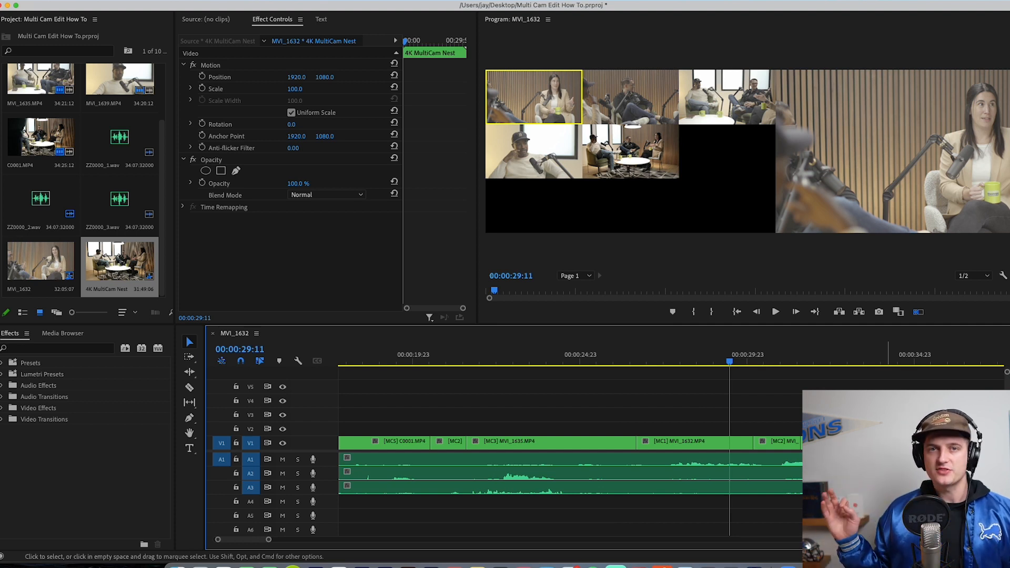
# Step: Play back the switched section up to 00:00:35:15 to review the recorded camera changes
pyautogui.press('-')
pyautogui.press('-')
pyautogui.click(588, 362)
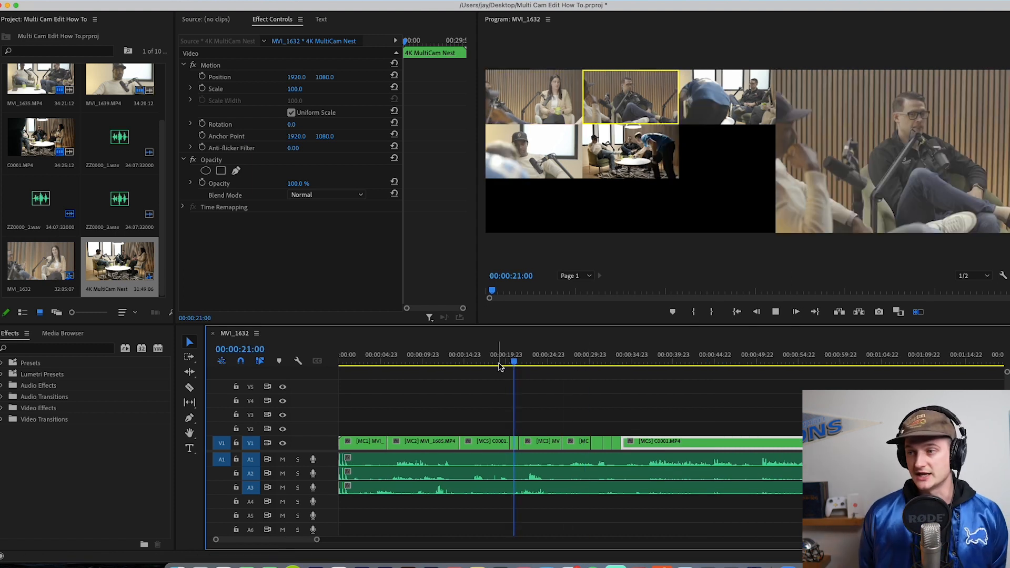
pyautogui.press('3')
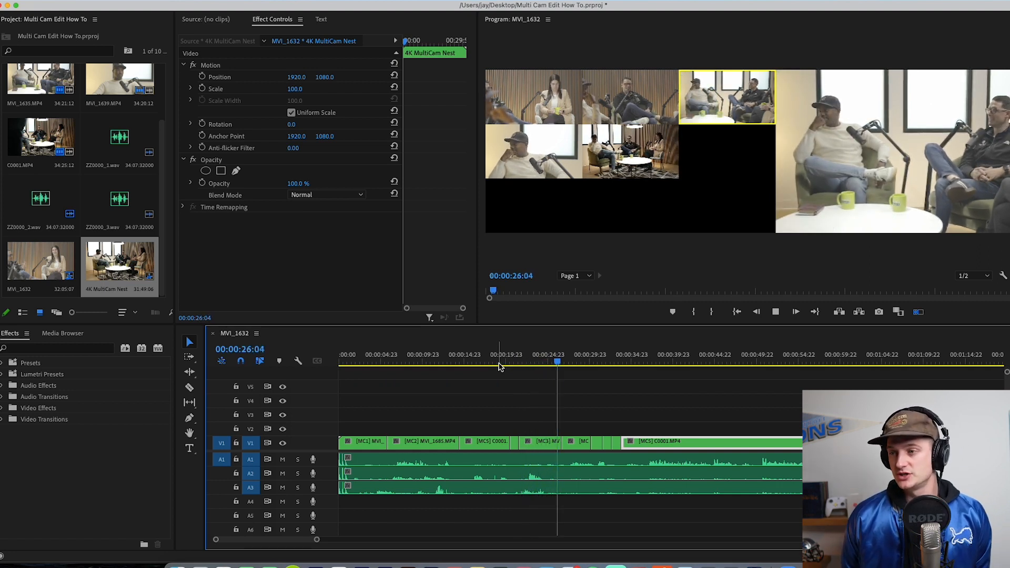
pyautogui.press('1')
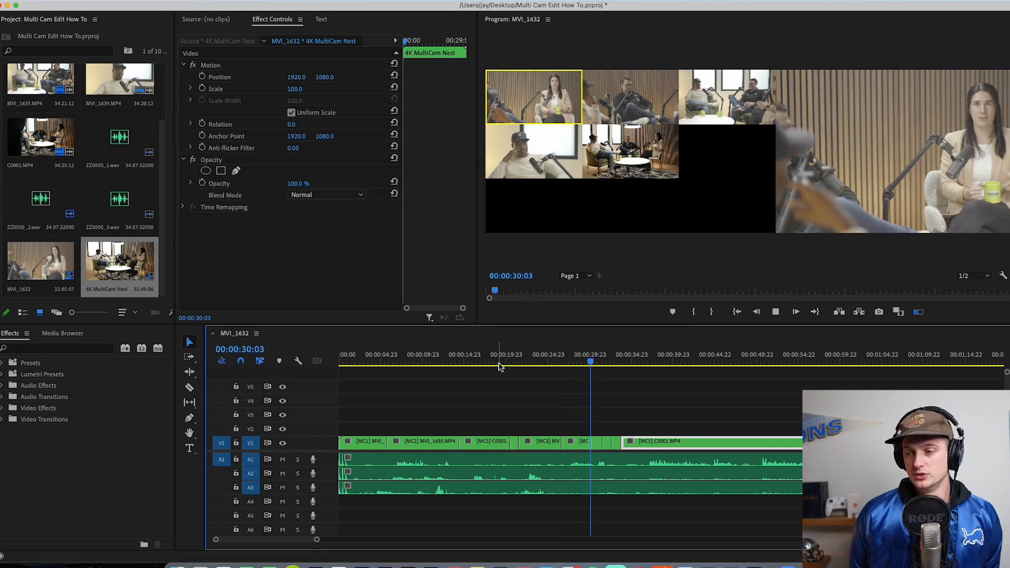
pyautogui.press('2')
pyautogui.press('3')
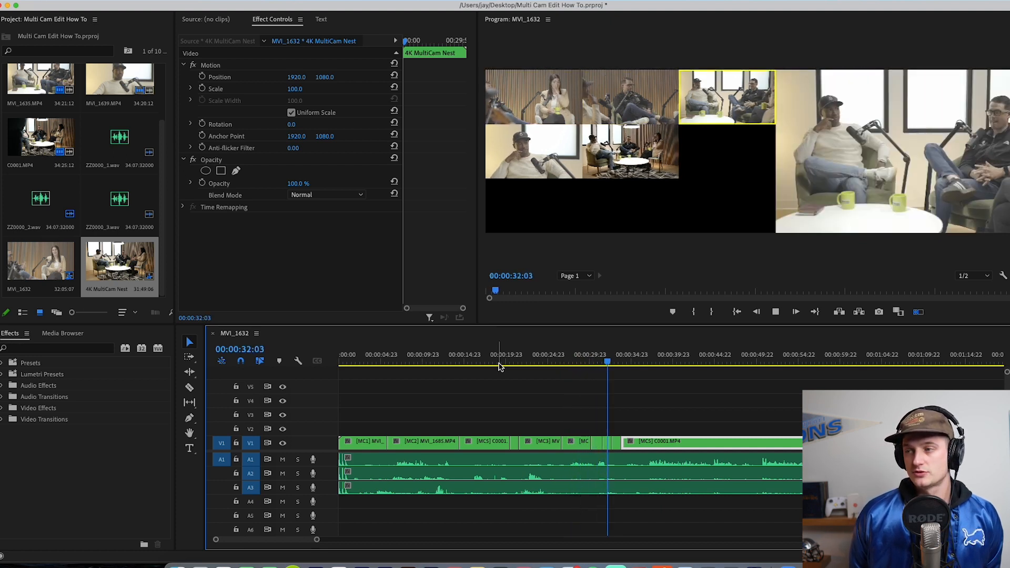
pyautogui.press('5')
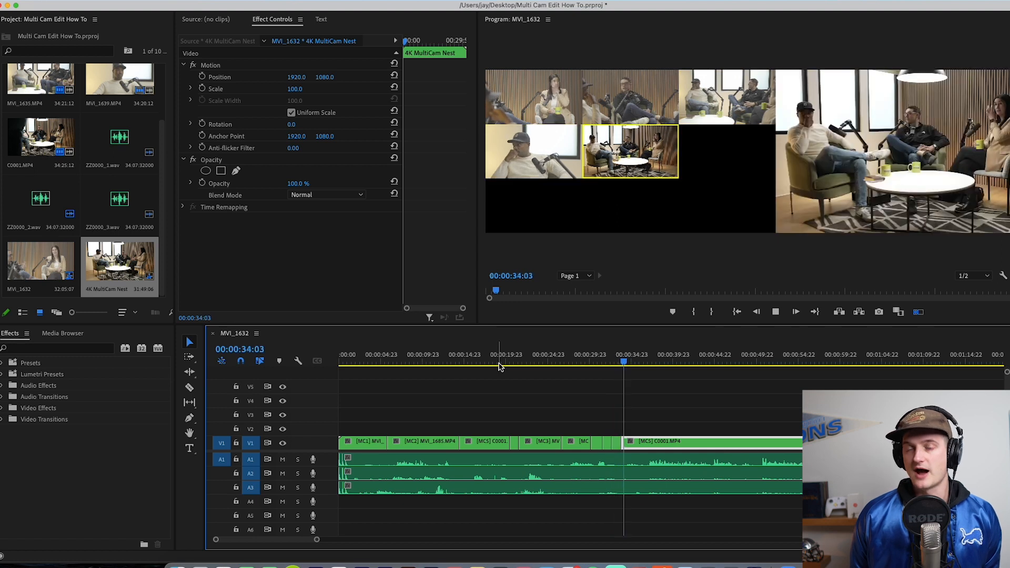
pyautogui.press('space')
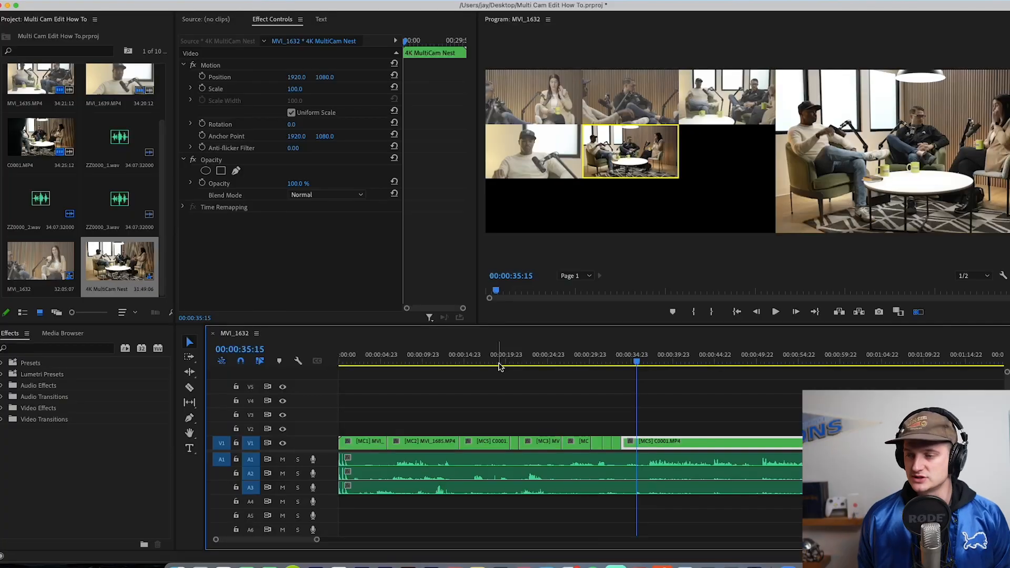
# Step: Split the multicam clip on V1 and the three audio clips on A1 to A3 near 00:00:50
pyautogui.press('-')
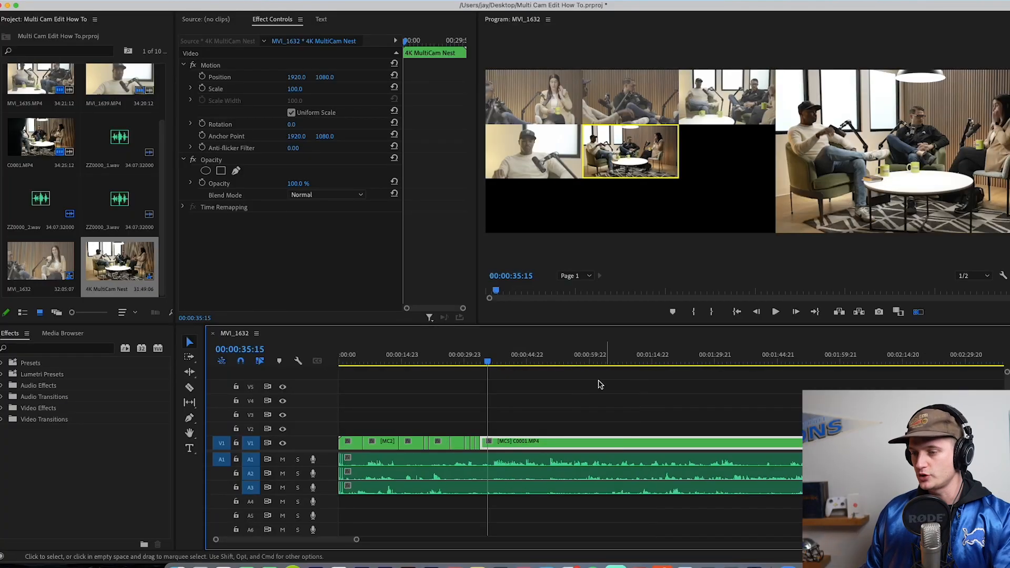
pyautogui.press('-')
pyautogui.click(447, 359)
pyautogui.press('=')
pyautogui.press('=')
pyautogui.press('=')
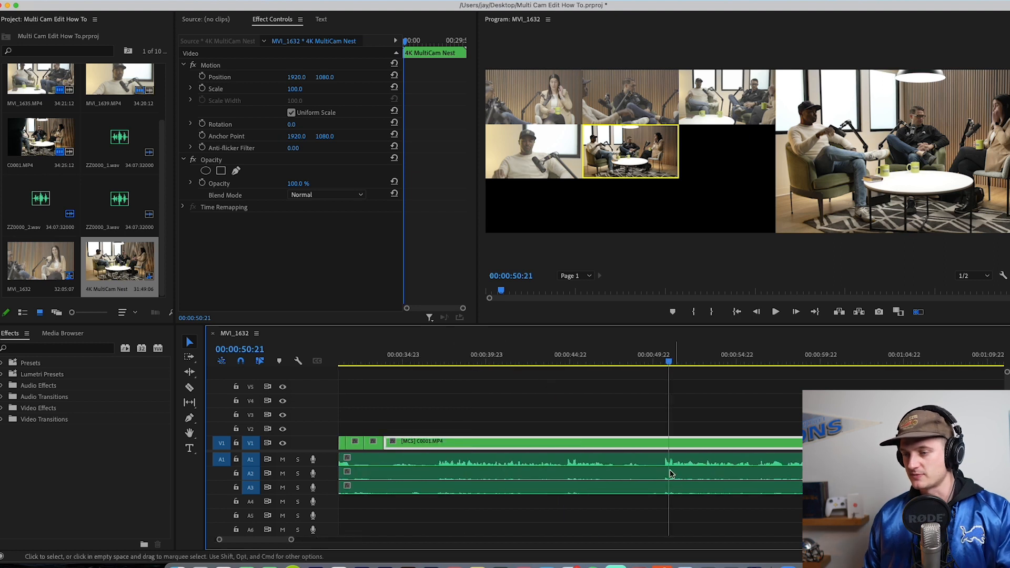
pyautogui.press('super+k')
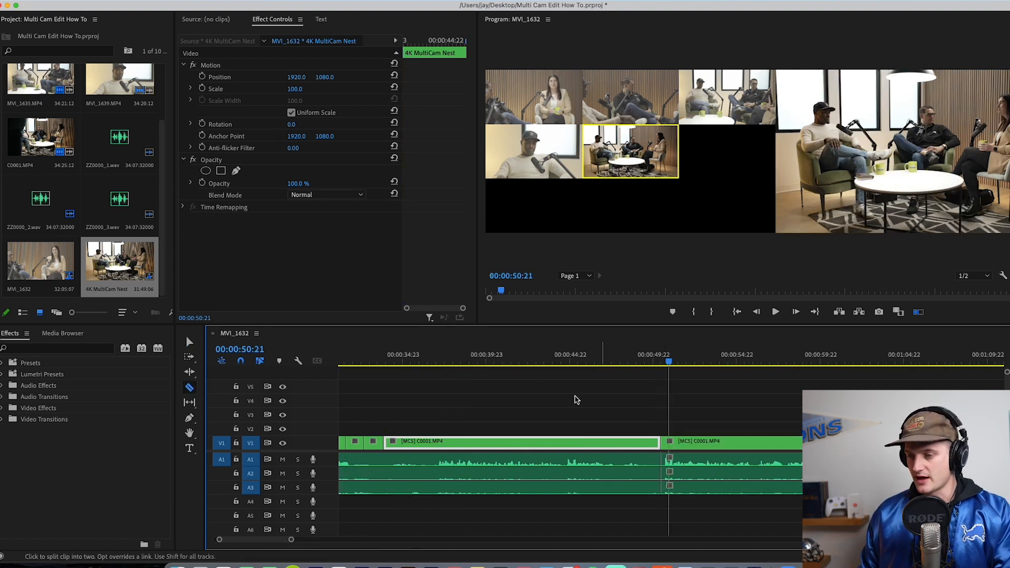
# Step: Delete all video and audio before the split and close the gap so the podcast begins at 00:00:00:00
pyautogui.press('-')
pyautogui.press('-')
pyautogui.press('-')
pyautogui.moveTo(339, 421); pyautogui.dragTo(429, 523)
pyautogui.press('Delete')
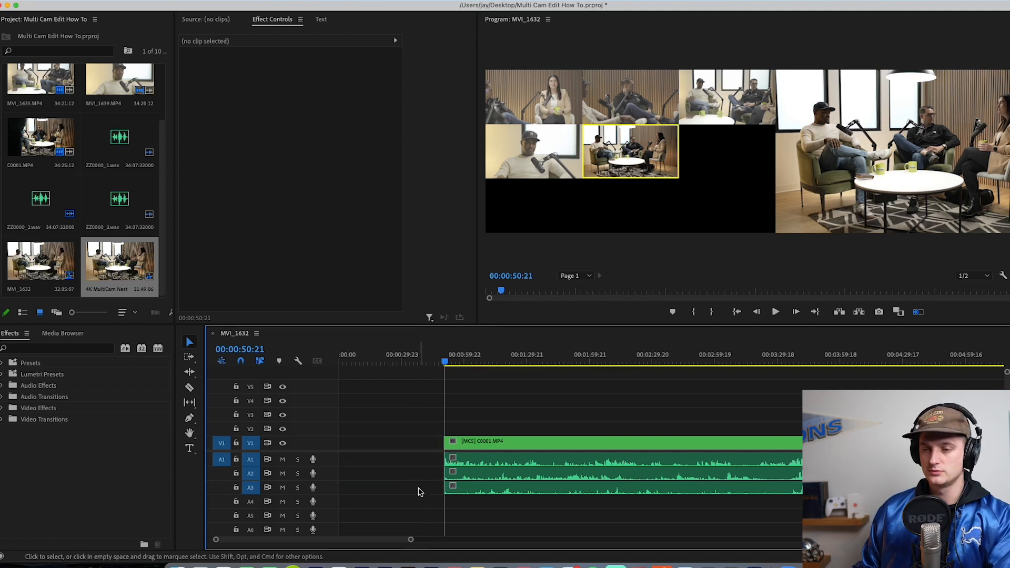
pyautogui.click(388, 476)
pyautogui.press('Delete')
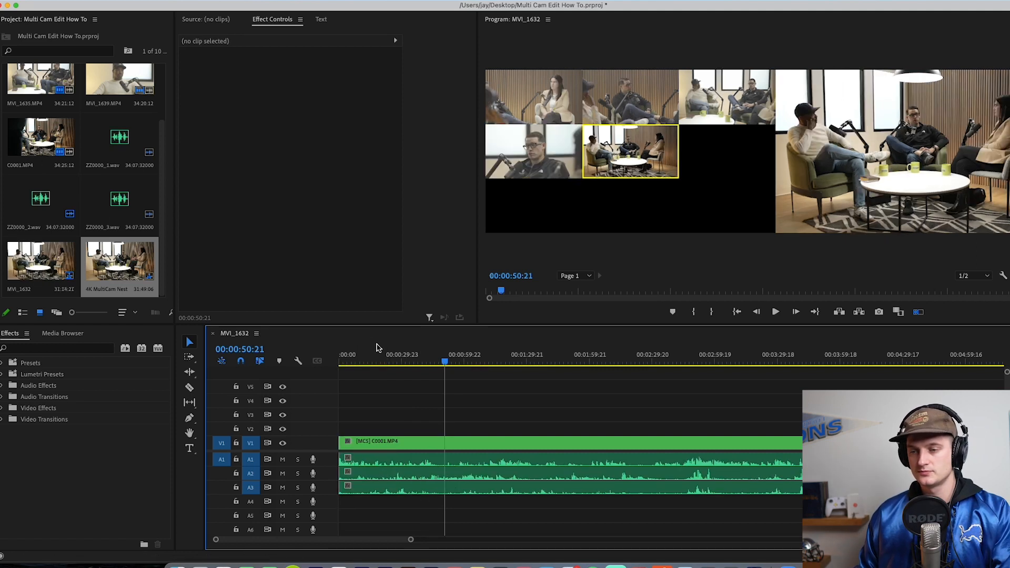
# Step: Play the multicam clip from the sequence start, switching live to cameras 1, 3, 1 and 3, and stop at 00:00:16:01
pyautogui.click(346, 362)
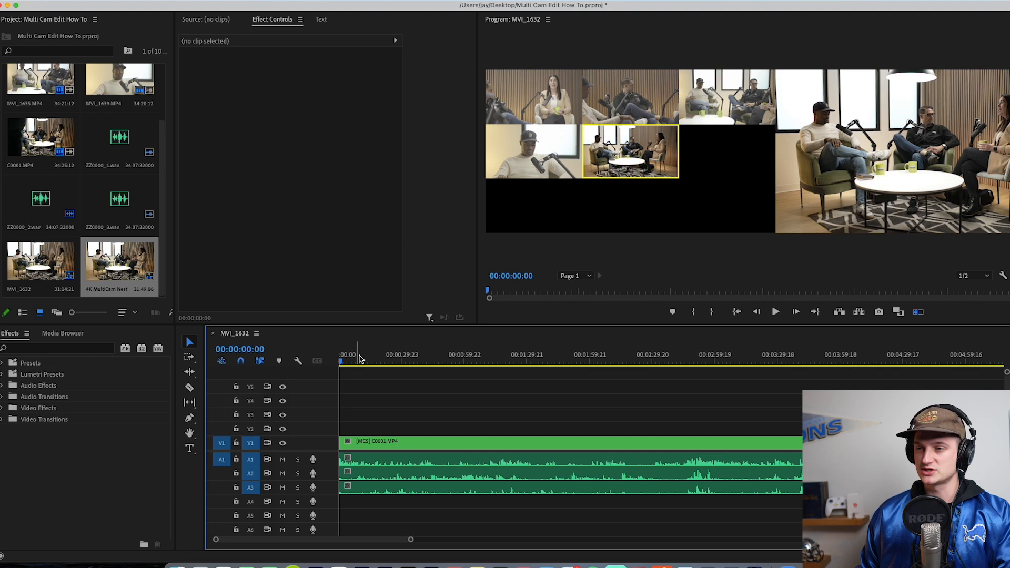
pyautogui.press('1')
pyautogui.press('space')
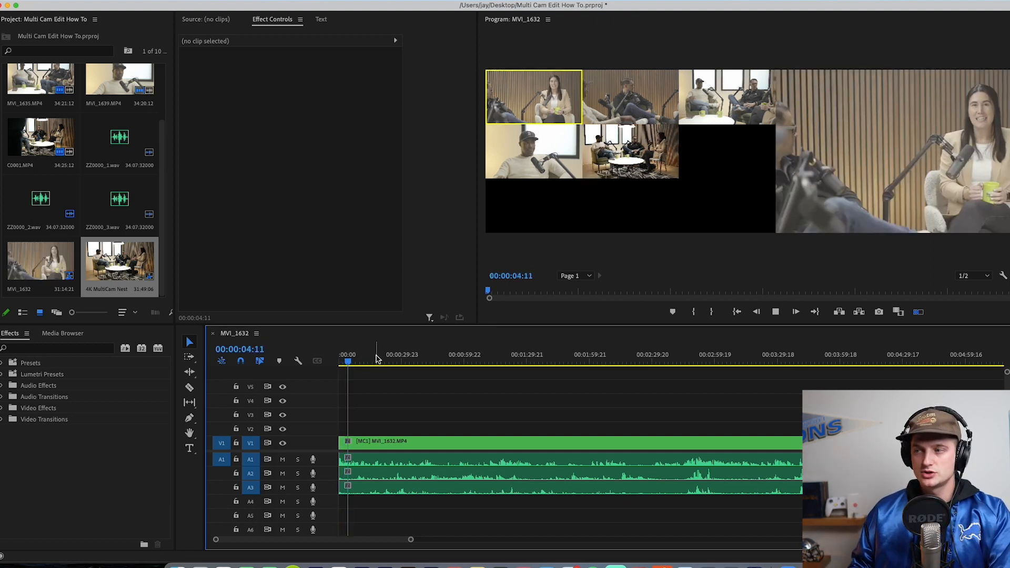
pyautogui.press('3')
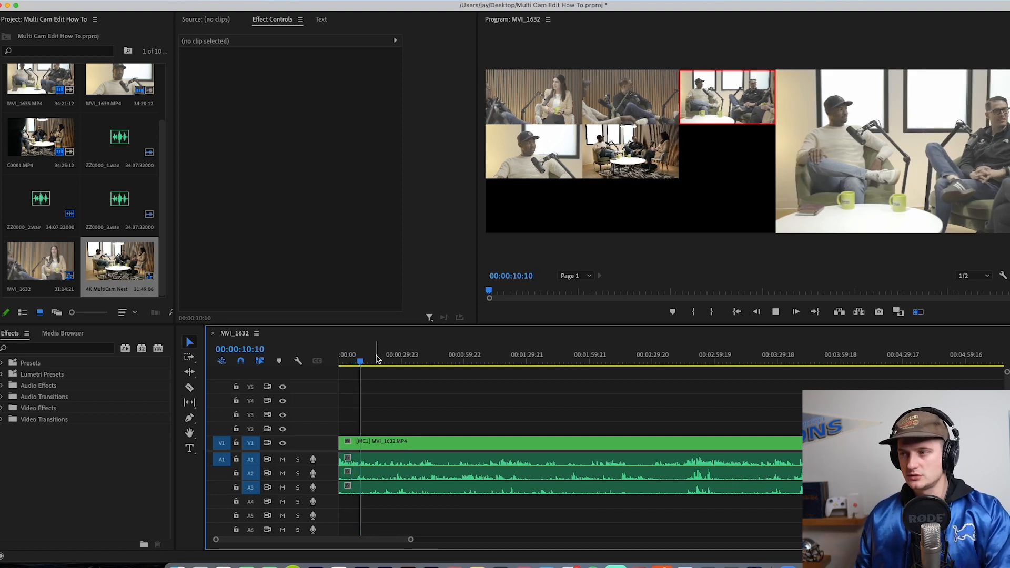
pyautogui.press('1')
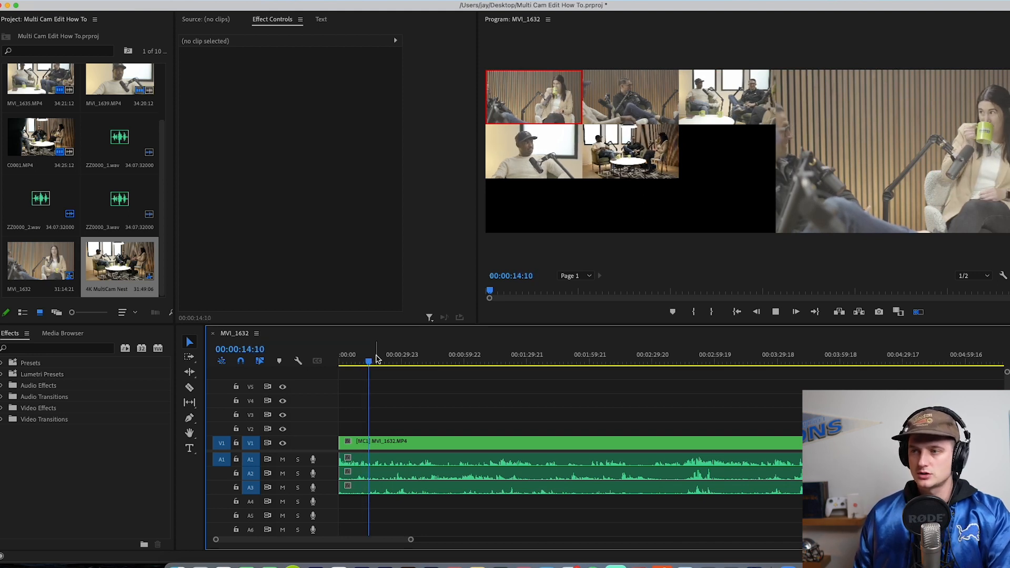
pyautogui.press('3')
pyautogui.press('space')
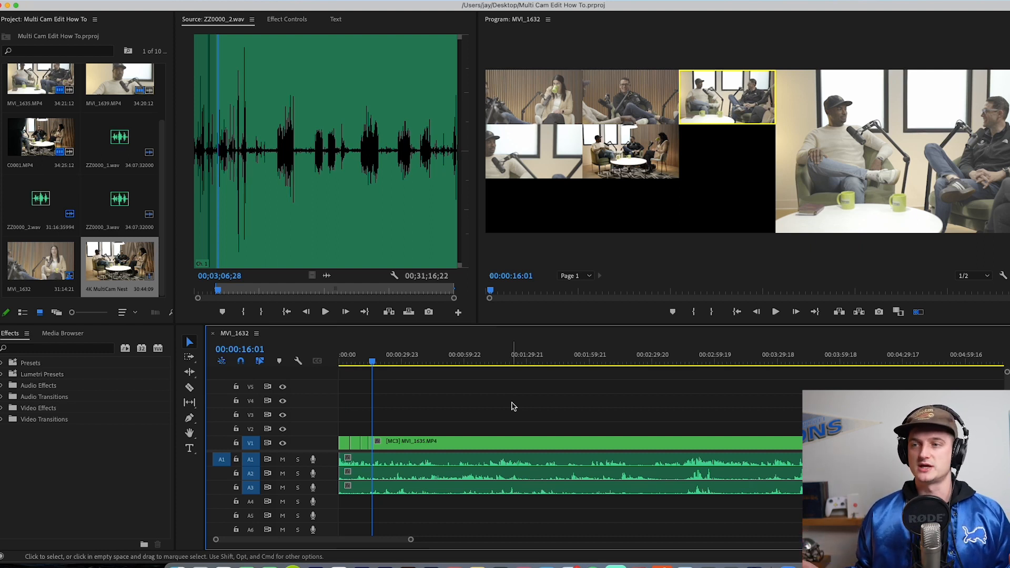
# Step: Change the multicam segment at 00:00:16:01 to camera 1 and the third segment on V1, around 00:00:12:13, to camera 4
pyautogui.click(560, 88)
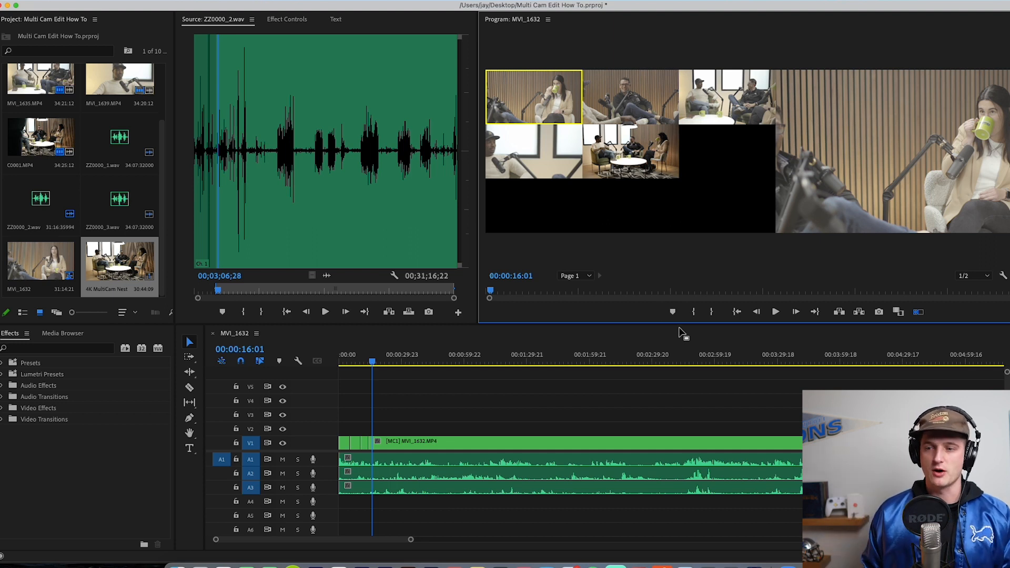
pyautogui.click(387, 402)
pyautogui.press('=')
pyautogui.press('=')
pyautogui.press('=')
pyautogui.moveTo(547, 355)
pyautogui.mouseDown()
pyautogui.moveTo(525, 359)
pyautogui.moveTo(549, 359)
pyautogui.mouseUp()
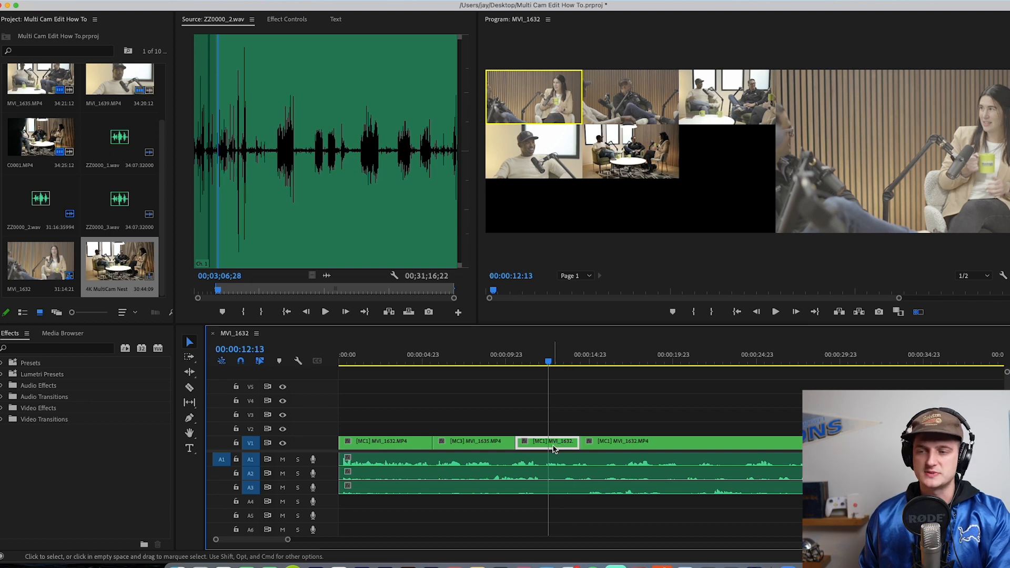
pyautogui.press('4')
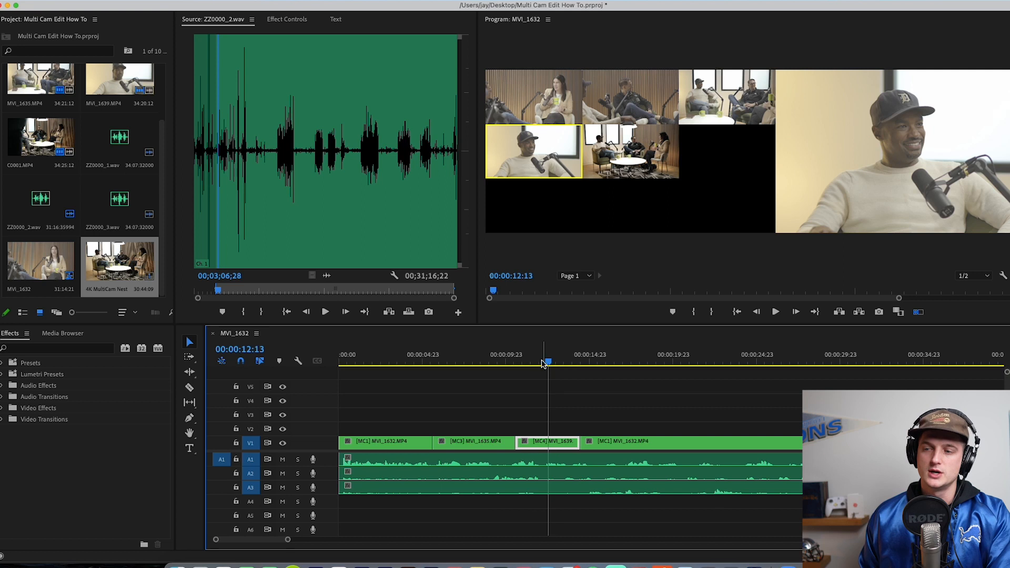
# Step: Check the second segment, resume playback in the last segment before 00:00:18:04, and switch live to camera 2 and camera 5
pyautogui.moveTo(459, 366); pyautogui.dragTo(448, 363)
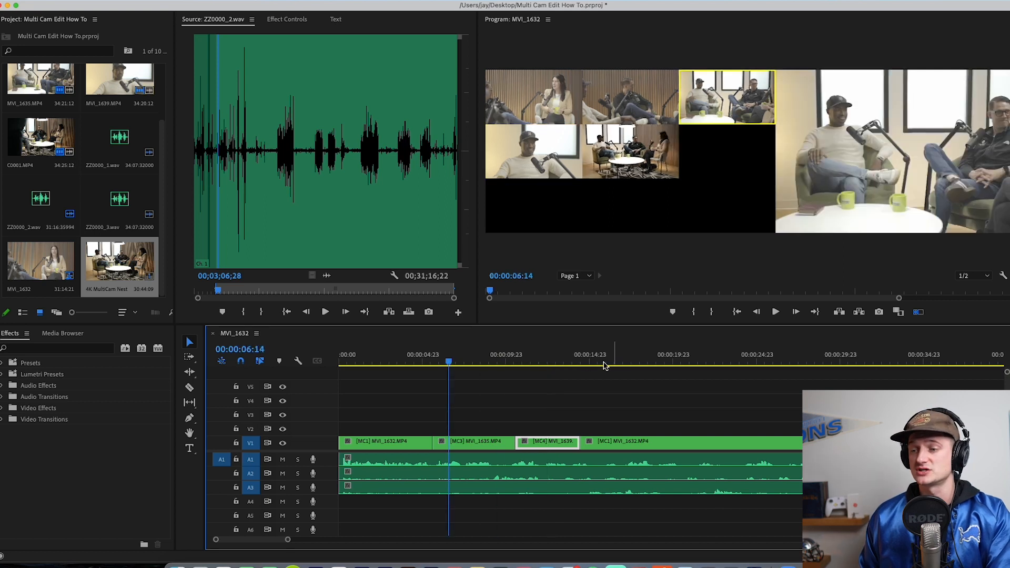
pyautogui.moveTo(604, 360); pyautogui.dragTo(633, 361)
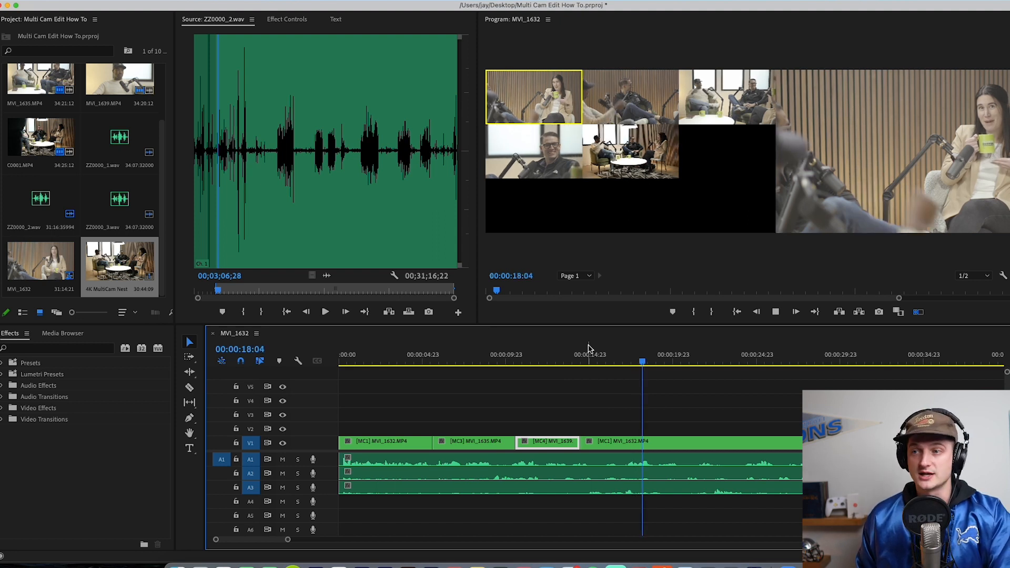
pyautogui.press('2')
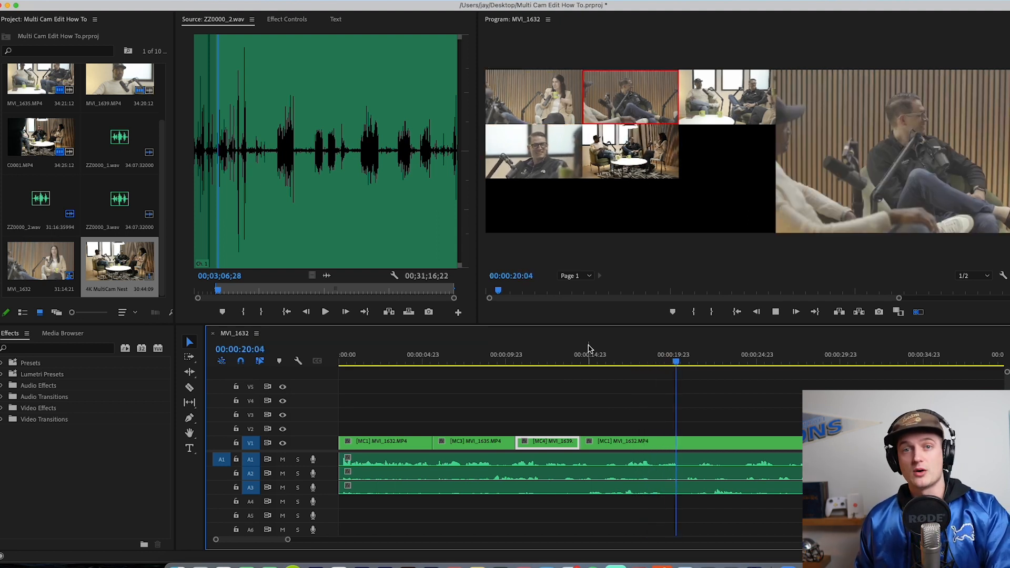
pyautogui.press('5')
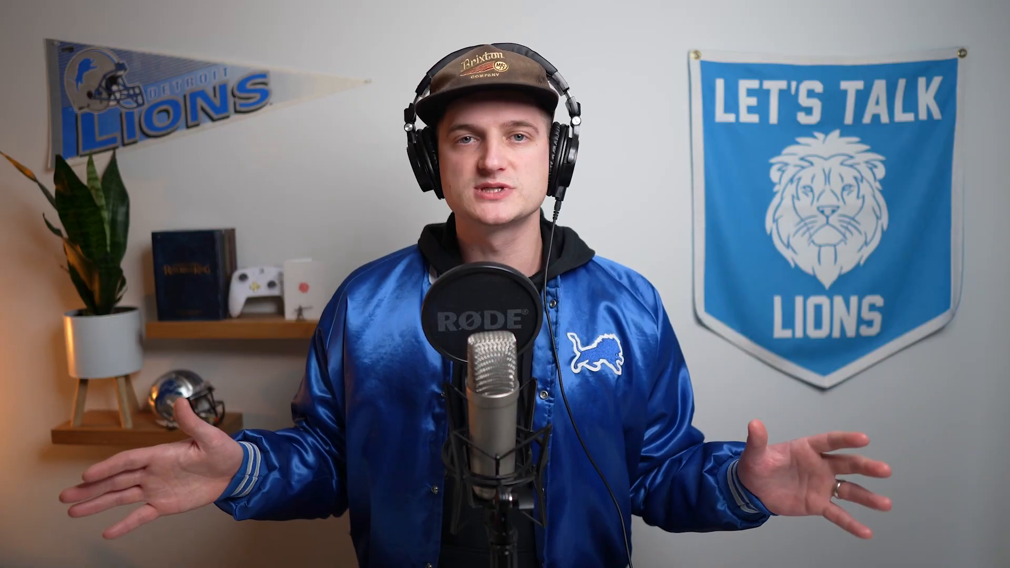